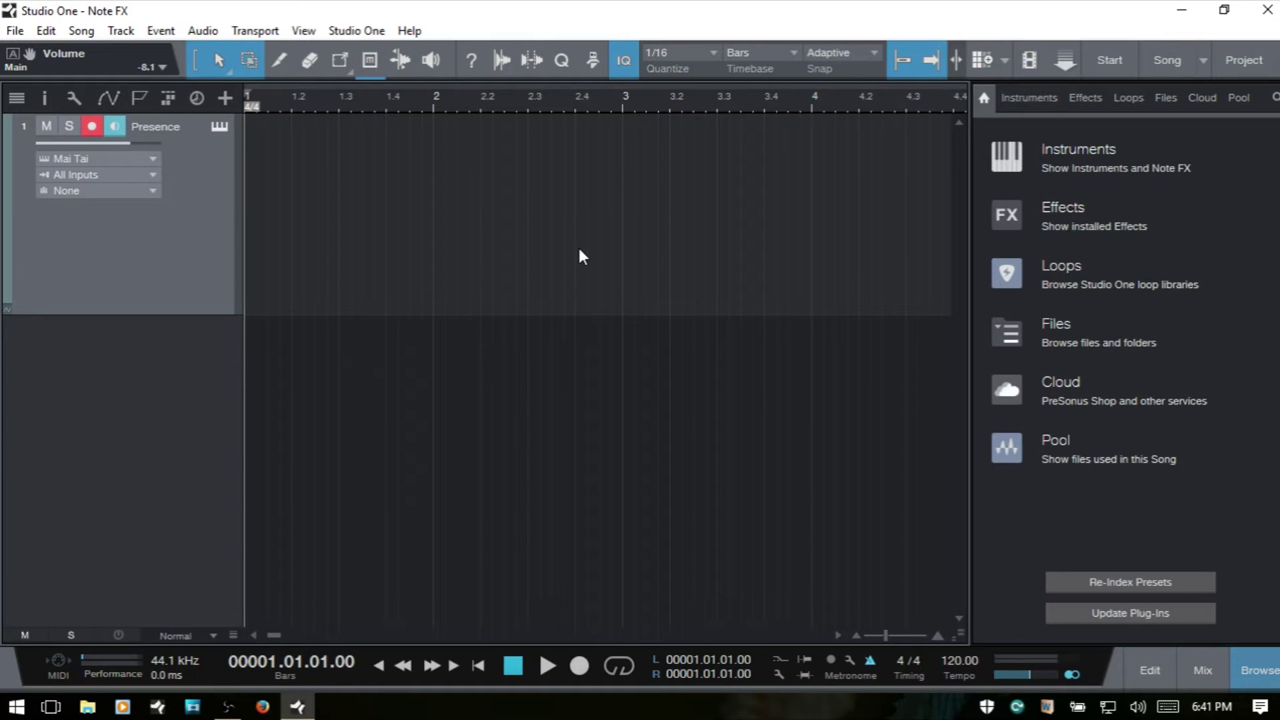
# Open the Mai Tai editor, move it aside, and close it.
pyautogui.click(219, 128)
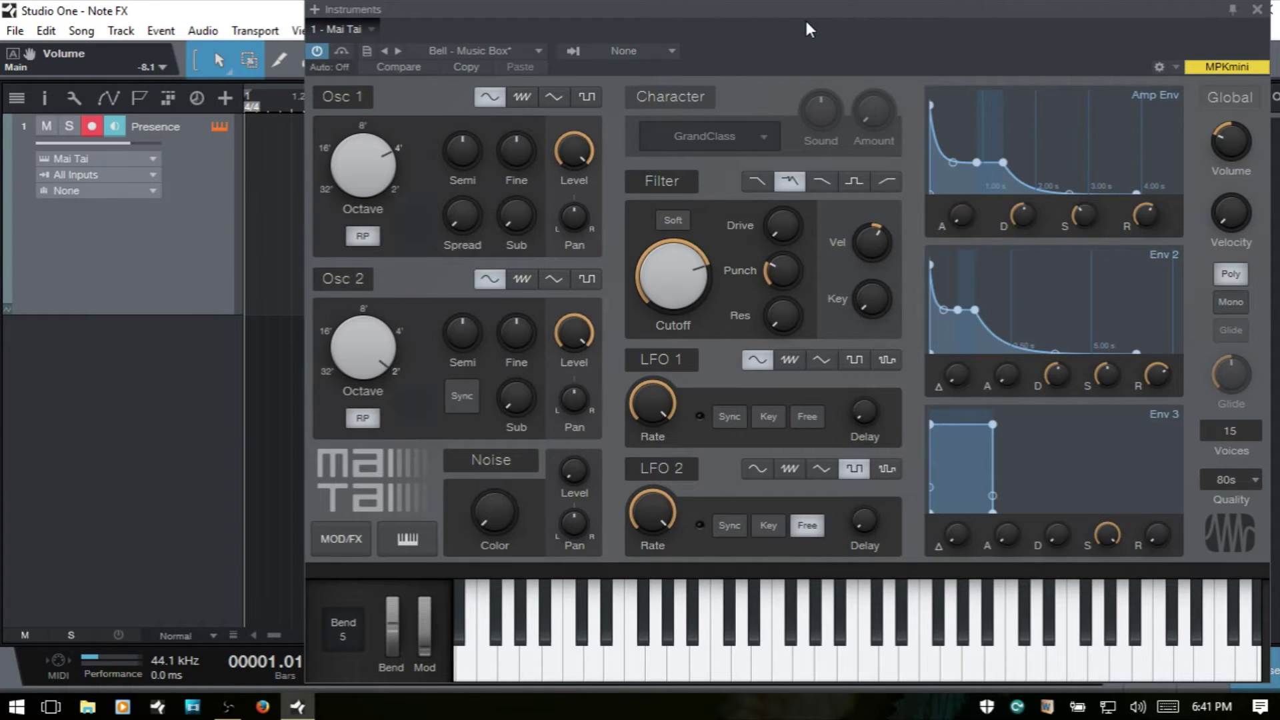
pyautogui.moveTo(807, 22); pyautogui.dragTo(697, 15)
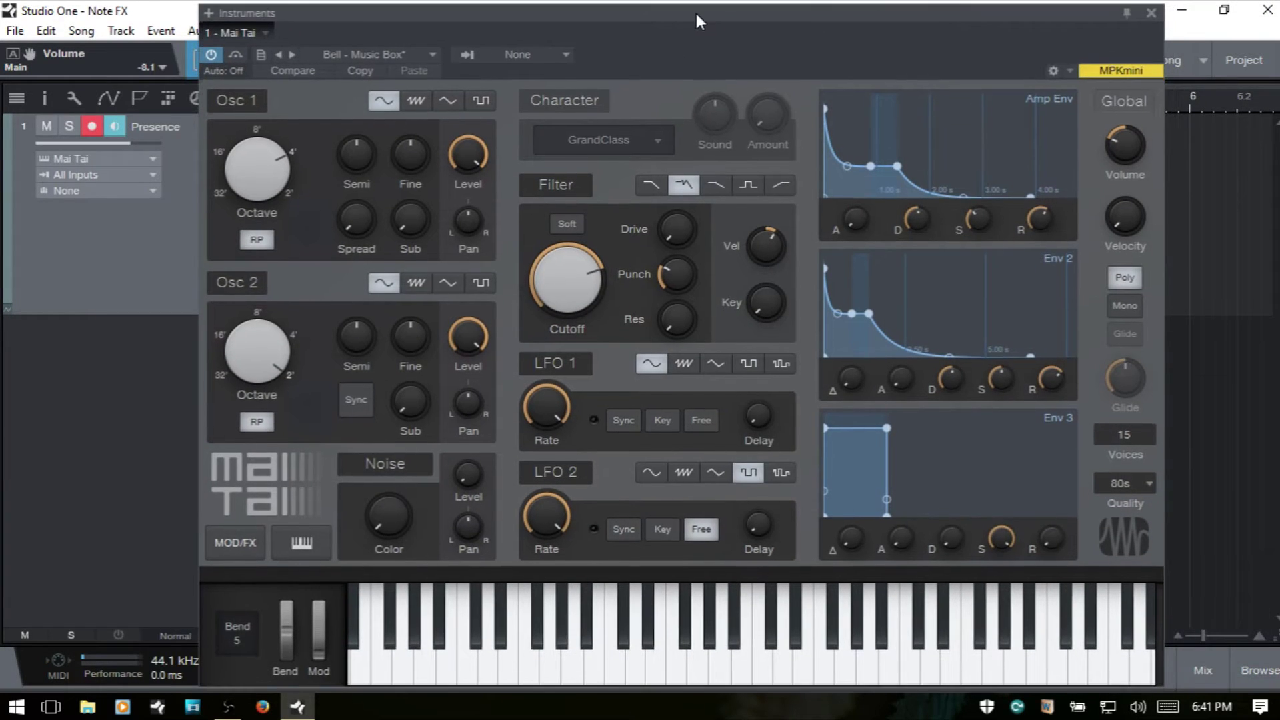
pyautogui.click(1151, 13)
# Show the browser and expand Note FX, Repeater and its Sequence preset folder.
pyautogui.press('F5')
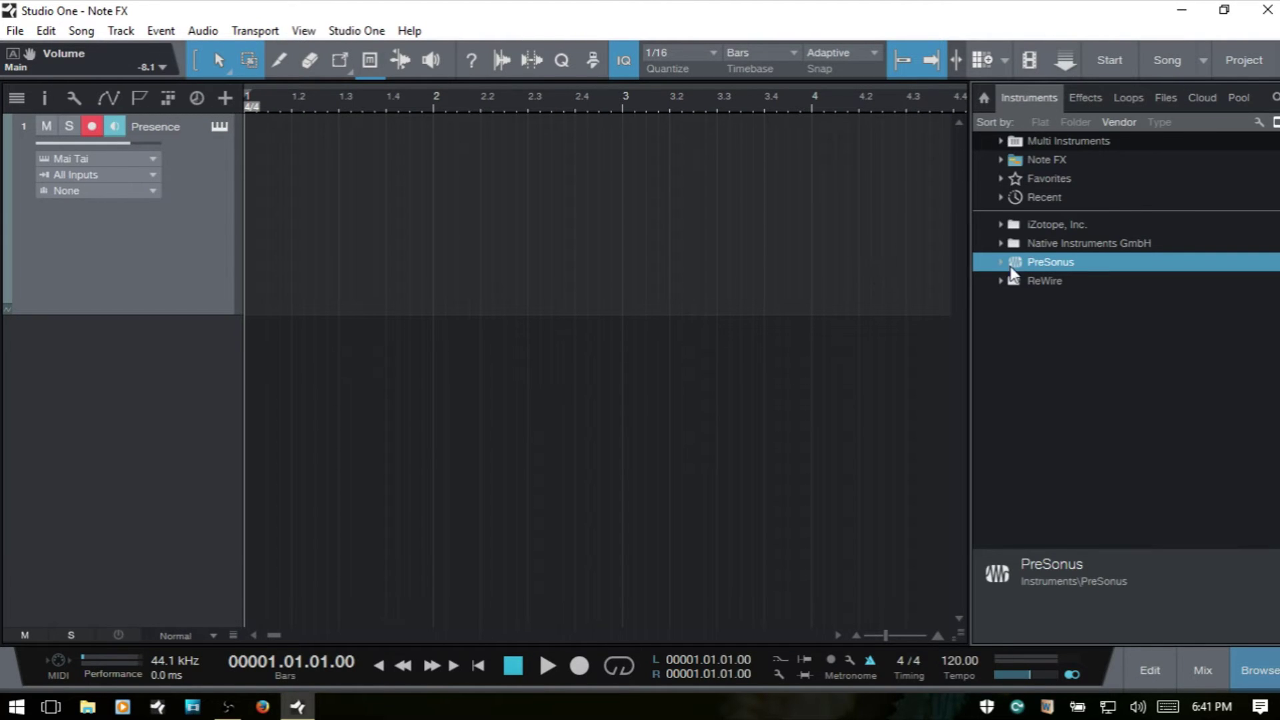
pyautogui.click(1002, 160)
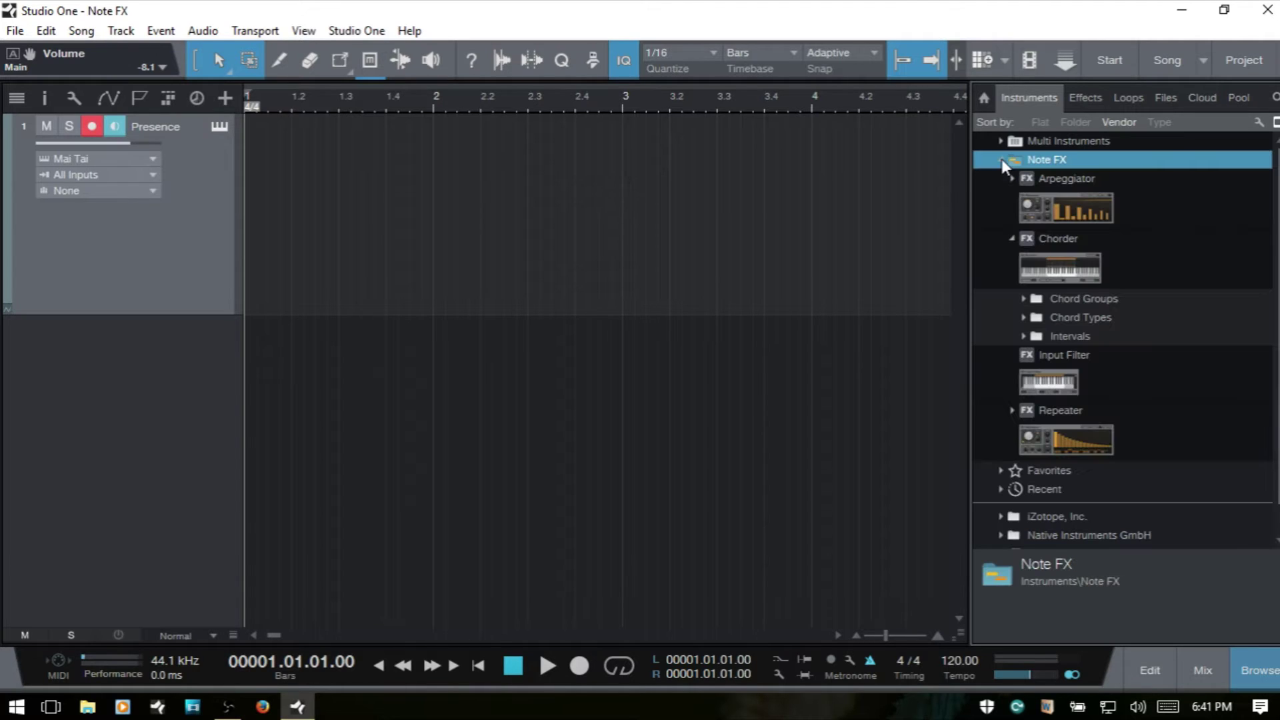
pyautogui.click(1011, 243)
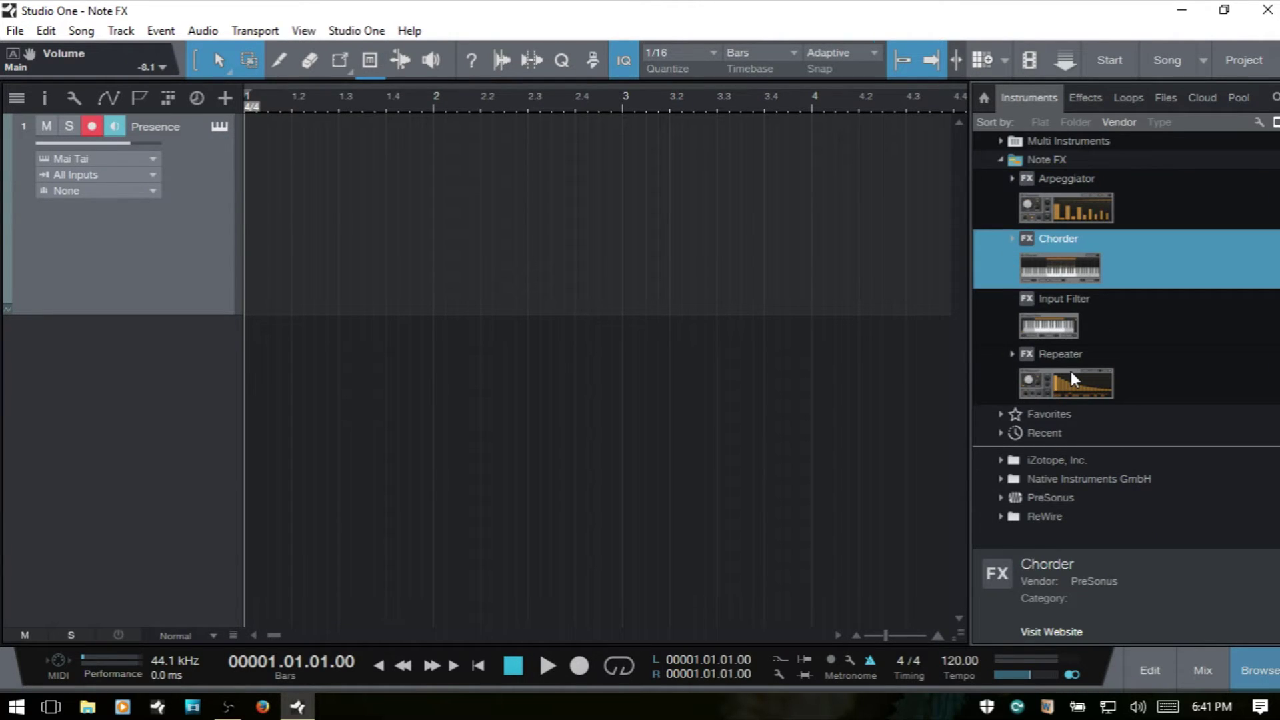
pyautogui.click(1012, 355)
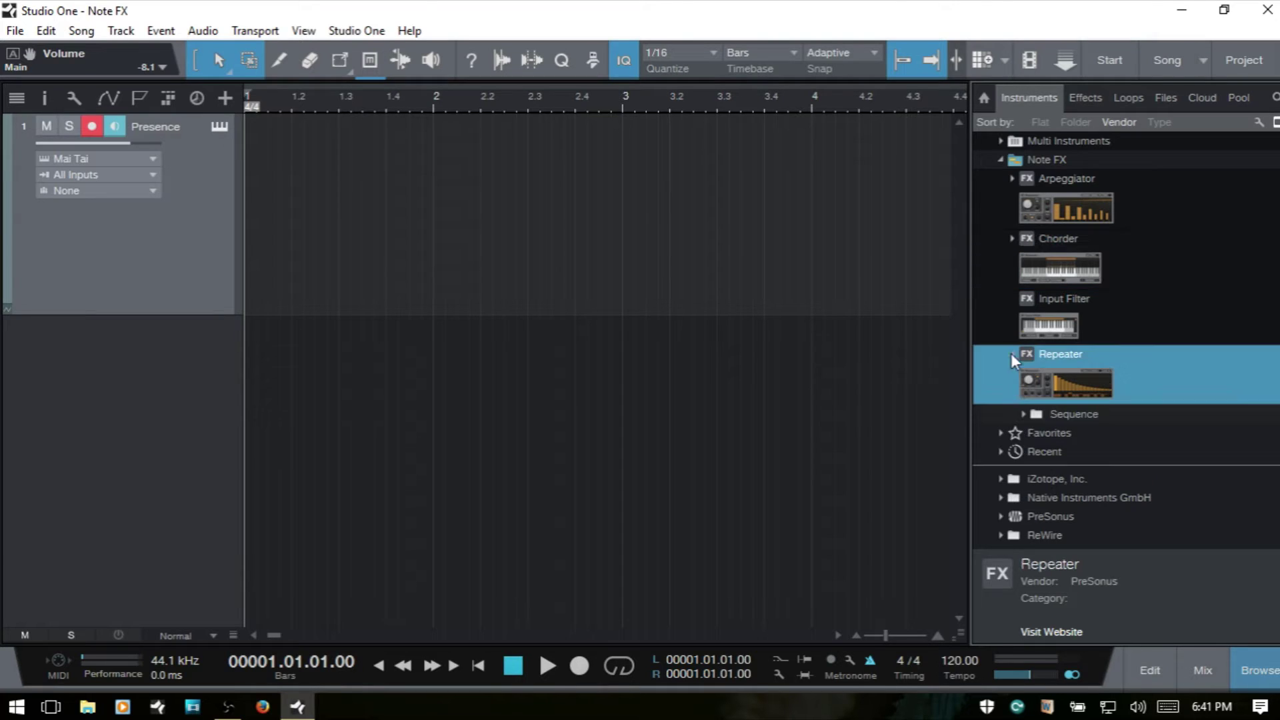
pyautogui.click(1023, 414)
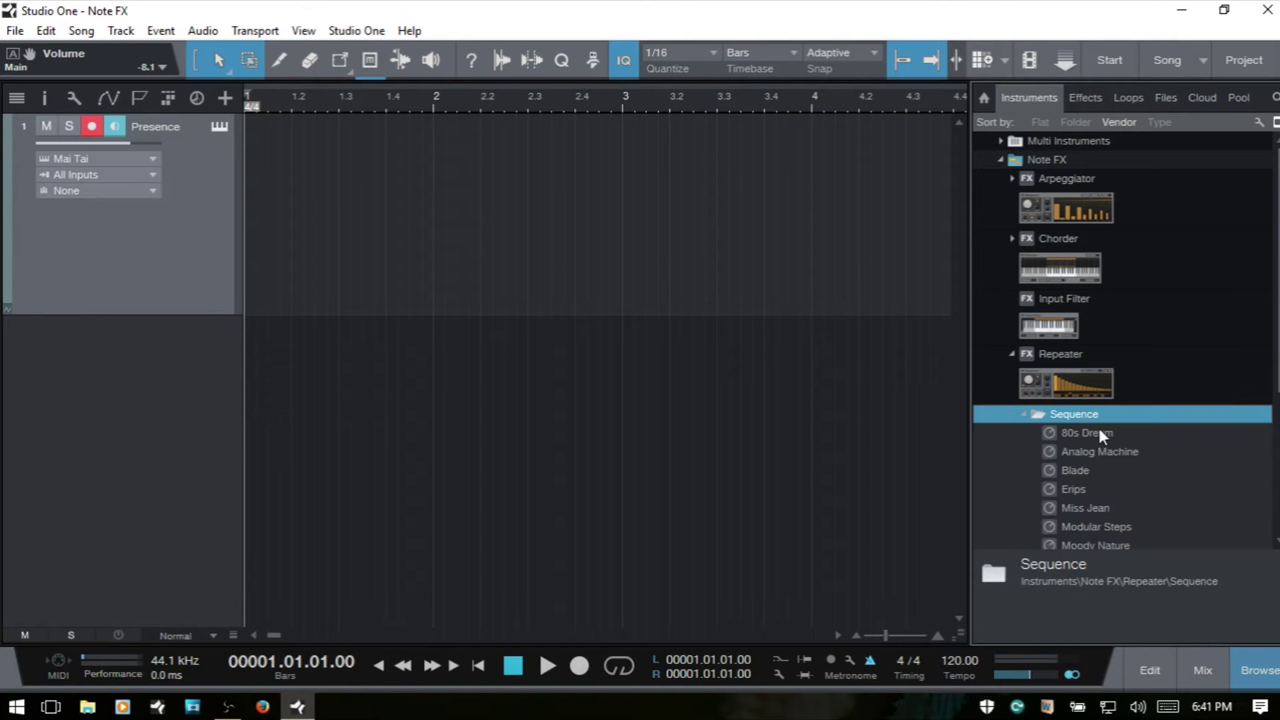
# Collapse the Sequence and Repeater folders and hide the browser.
pyautogui.click(1028, 413)
pyautogui.click(1012, 354)
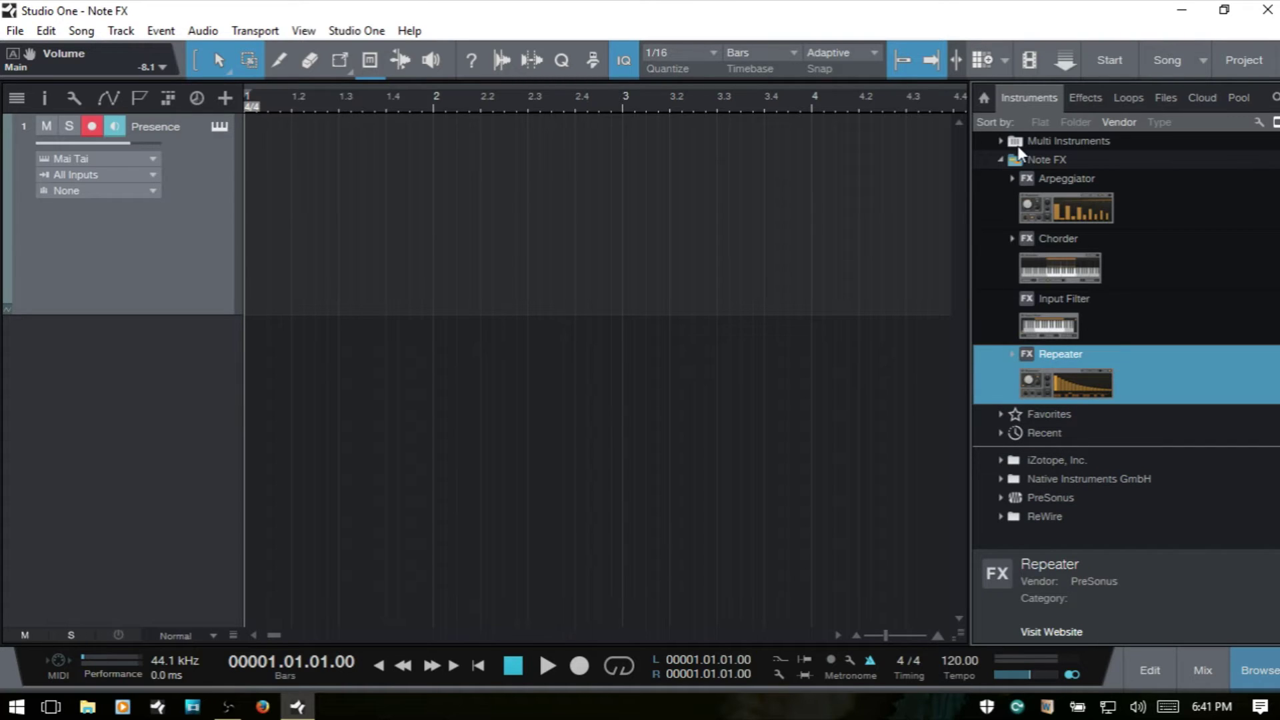
pyautogui.press('F5')
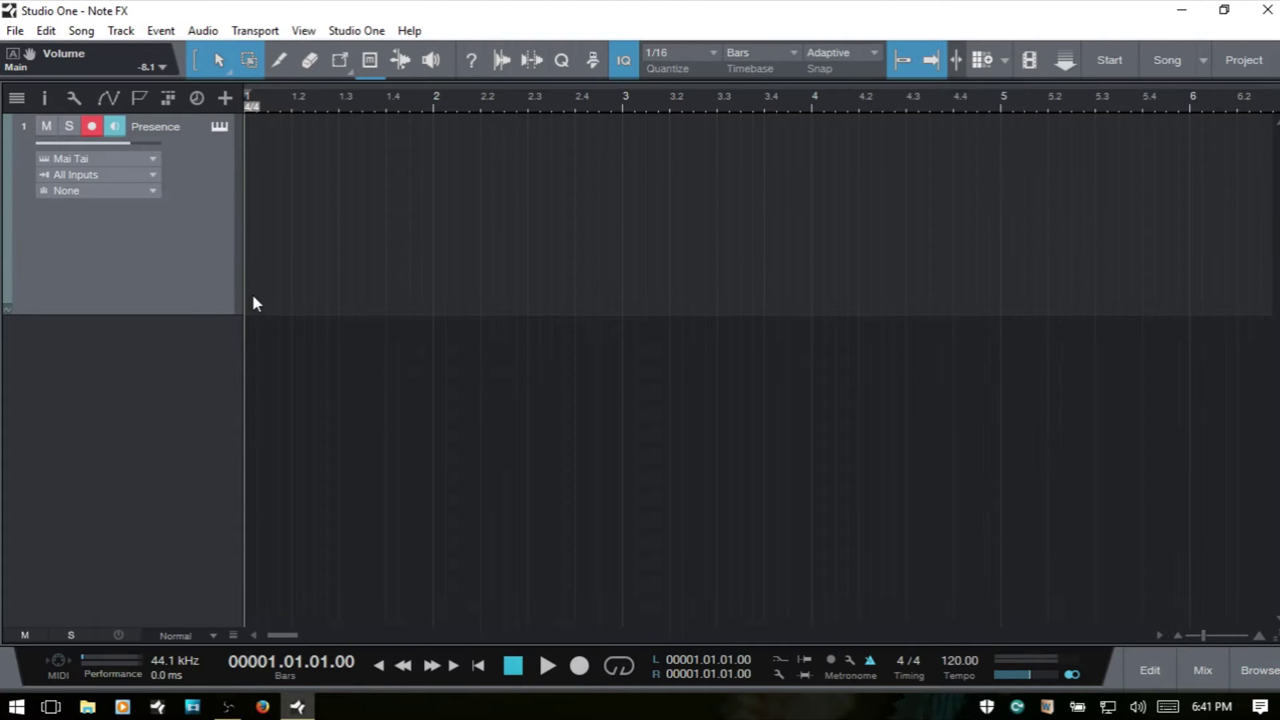
# Insert Repeater as the Presence track's Note FX from the Inspector.
pyautogui.press('F4')
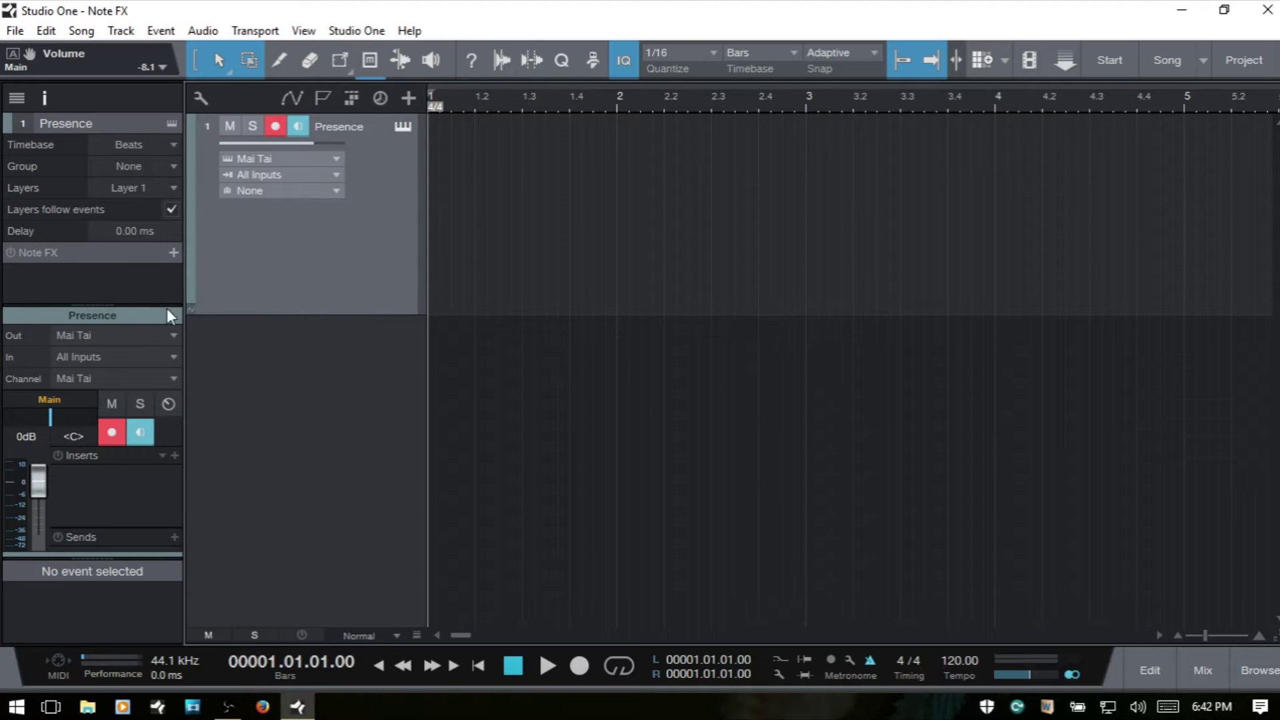
pyautogui.click(174, 253)
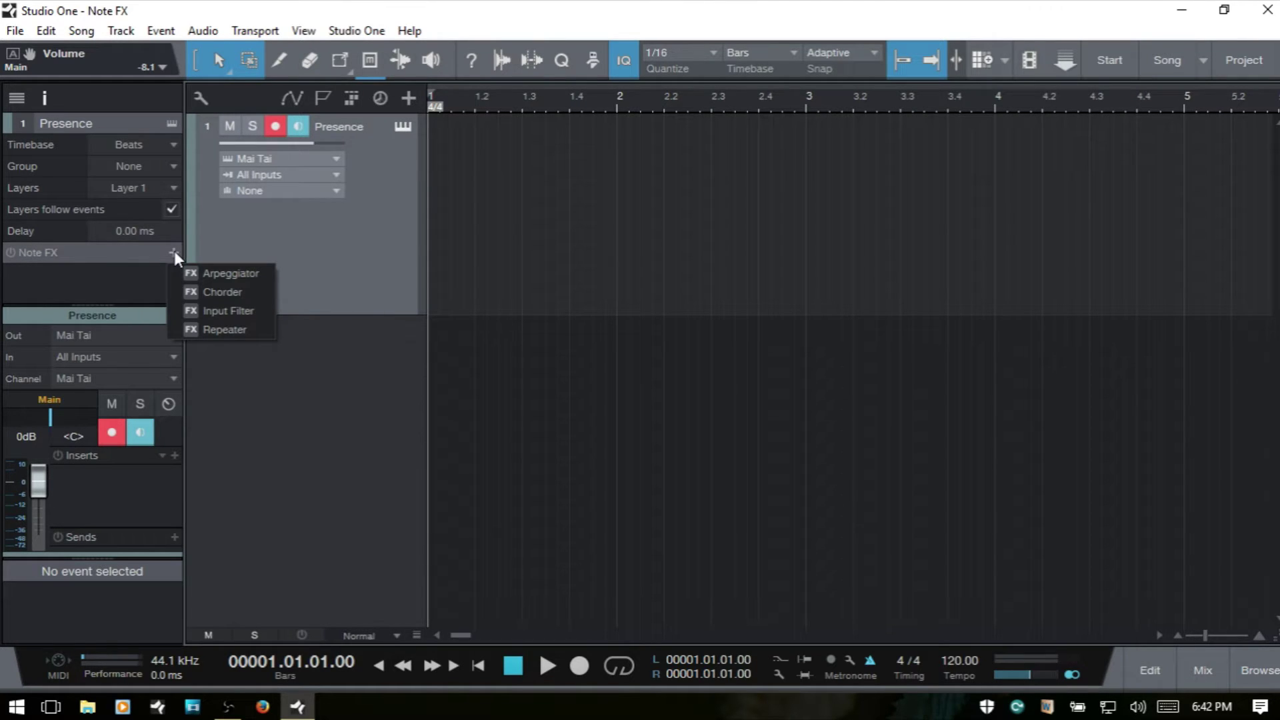
pyautogui.click(235, 331)
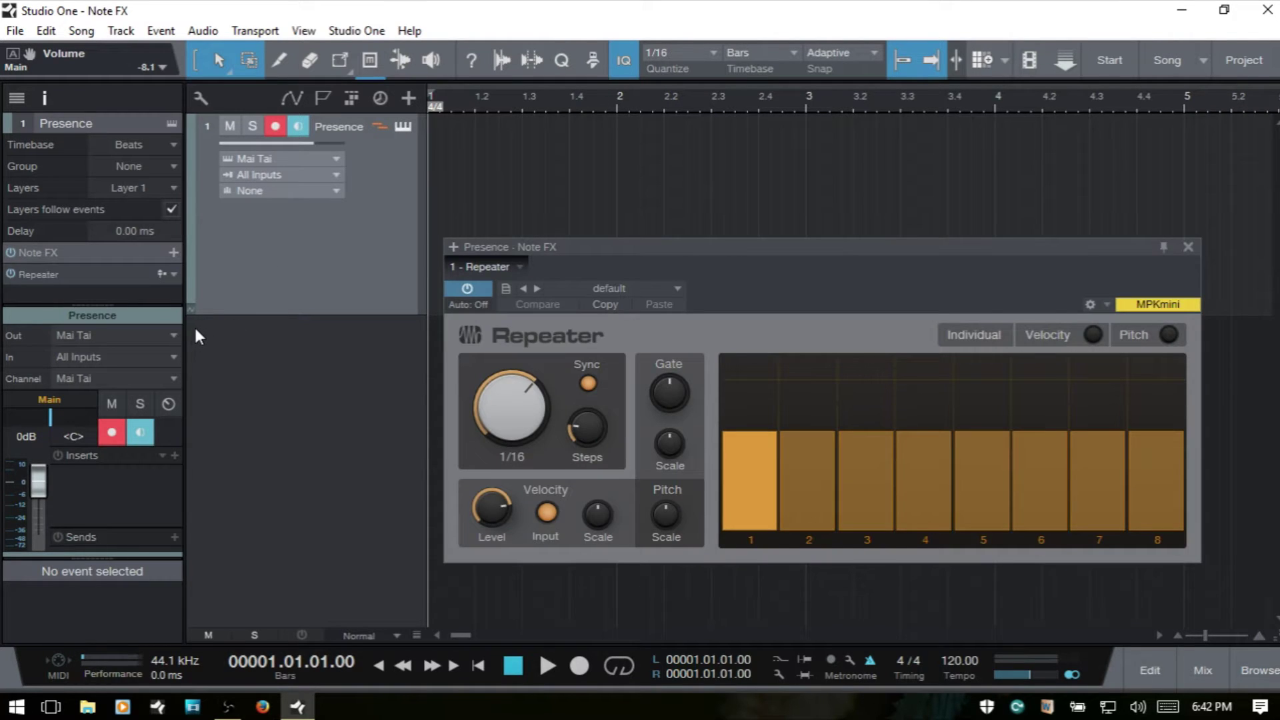
# Hide the Inspector, reopen Mai Tai, and play a run of notes on its keyboard.
pyautogui.press('F4')
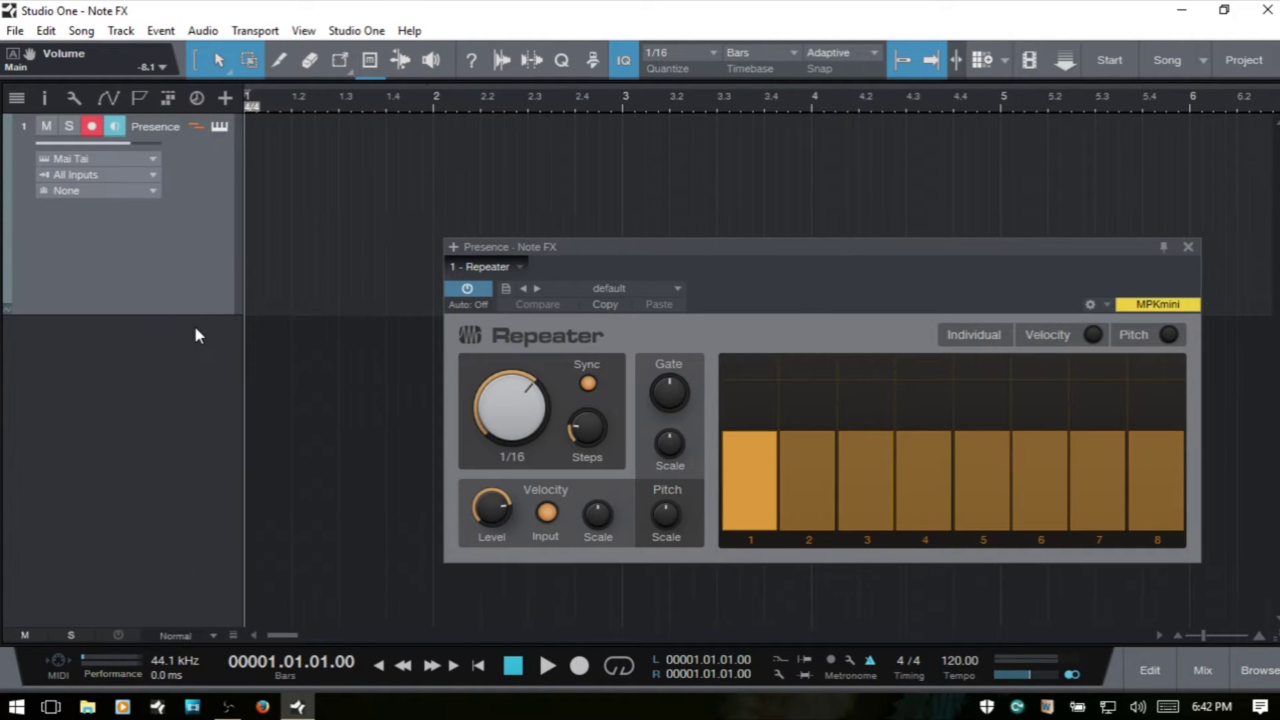
pyautogui.click(222, 126)
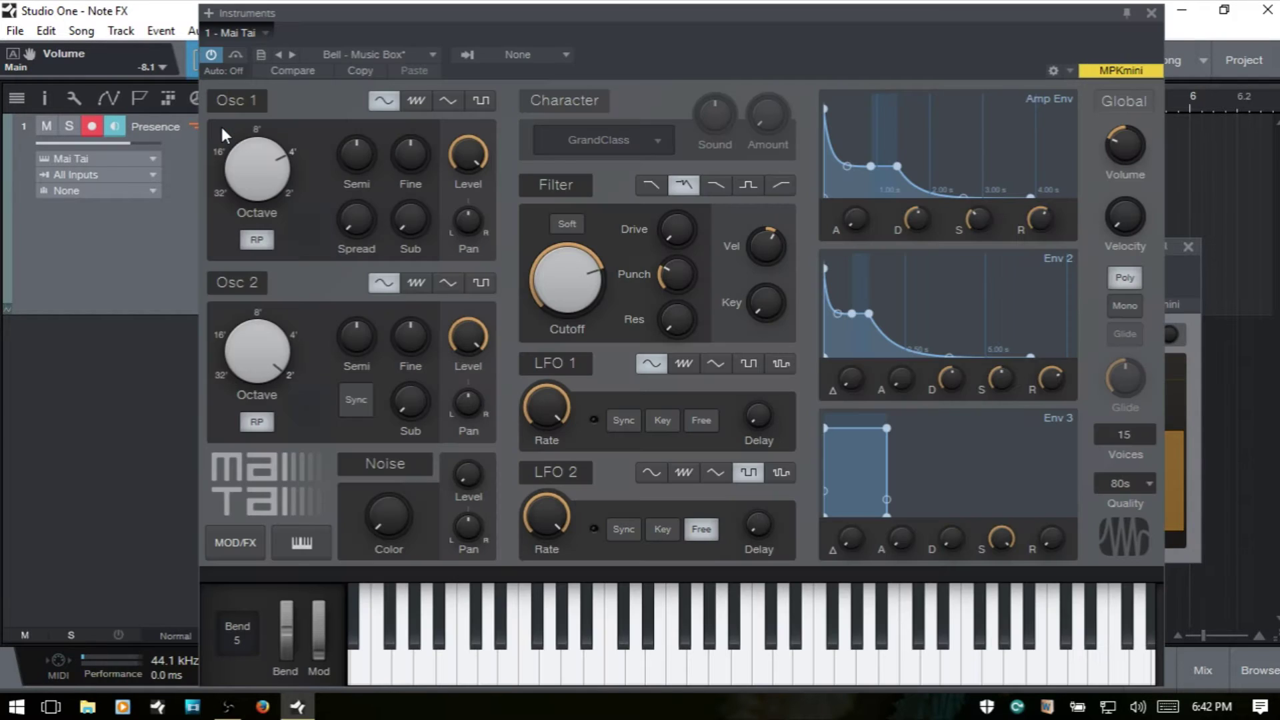
pyautogui.moveTo(623, 14); pyautogui.dragTo(665, 9)
pyautogui.moveTo(493, 640); pyautogui.dragTo(1125, 652)
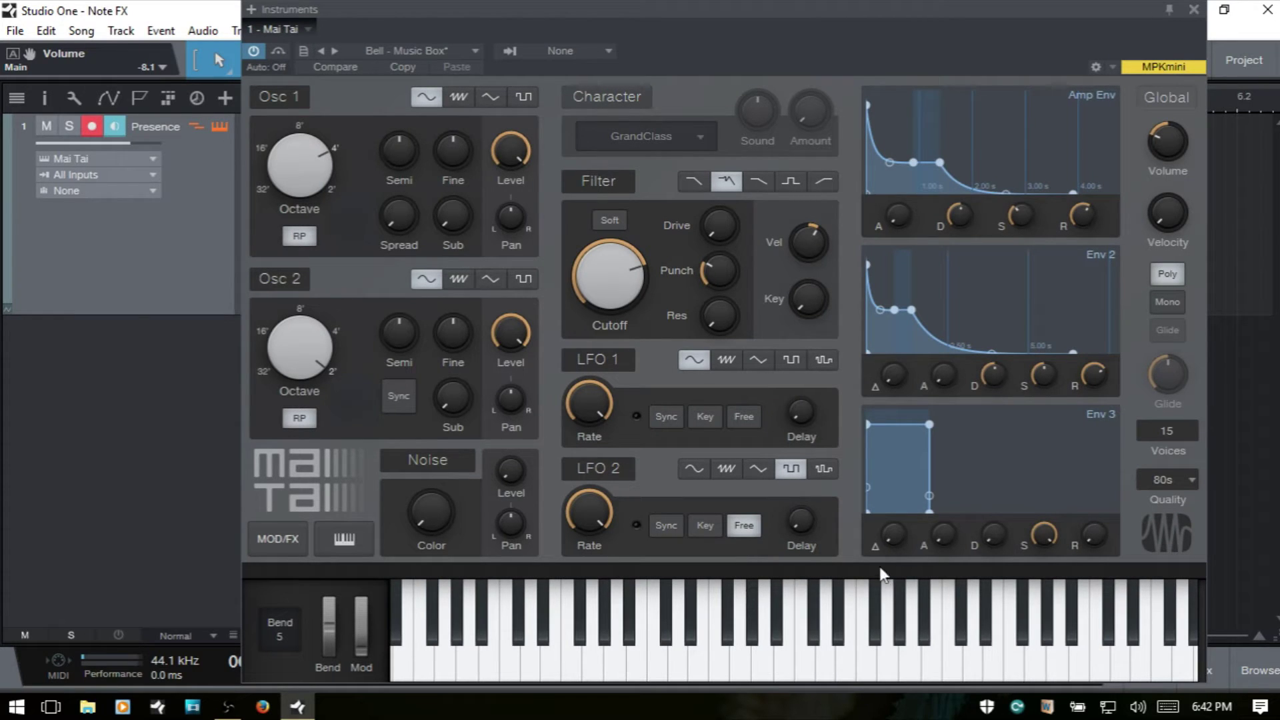
# Toggle the Repeater Note FX editor off and on, leaving it open over Mai Tai.
pyautogui.click(196, 126)
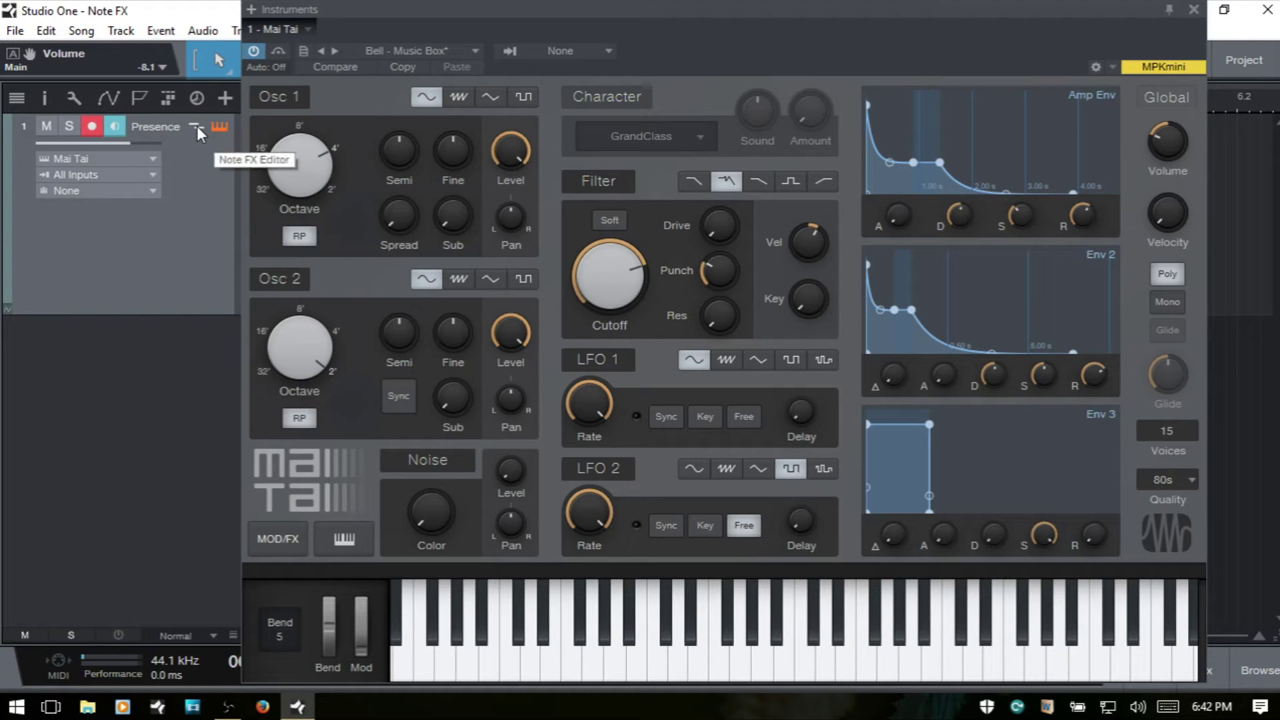
pyautogui.click(198, 126)
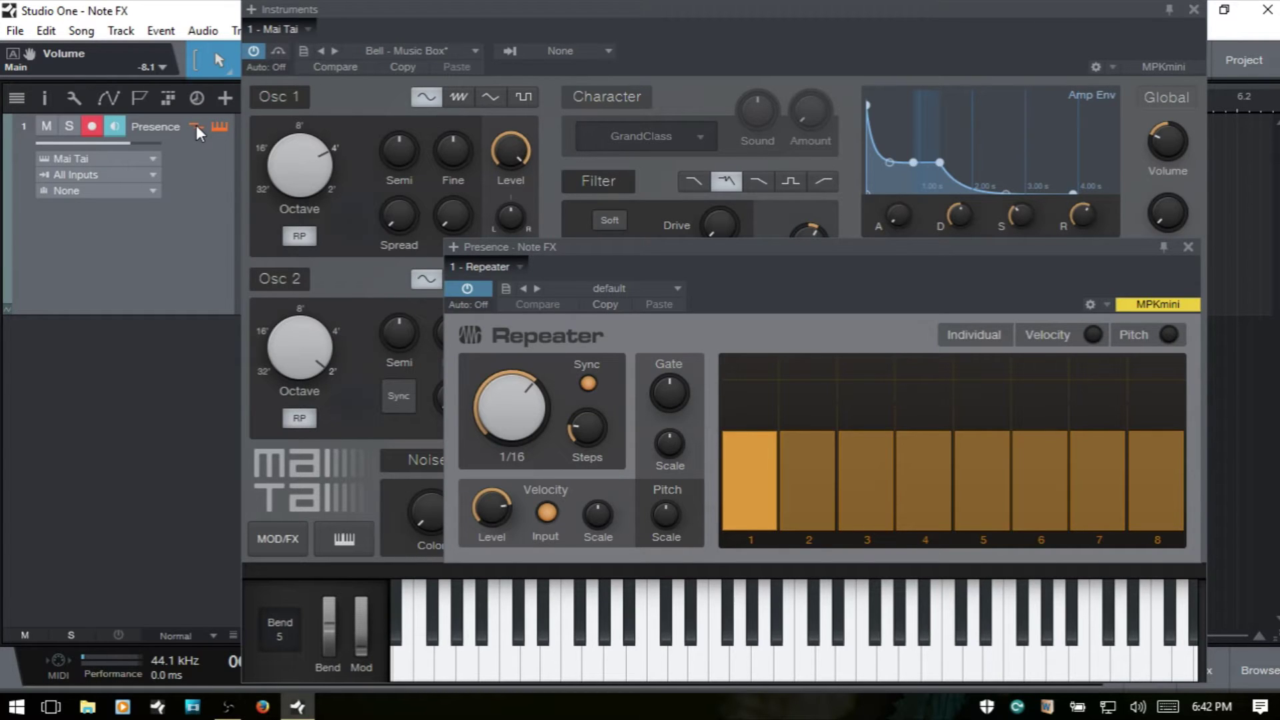
pyautogui.click(196, 126)
pyautogui.click(194, 125)
# Look through Repeater's preset options and Sequence presets, keeping the default preset loaded.
pyautogui.moveTo(887, 242); pyautogui.dragTo(825, 240)
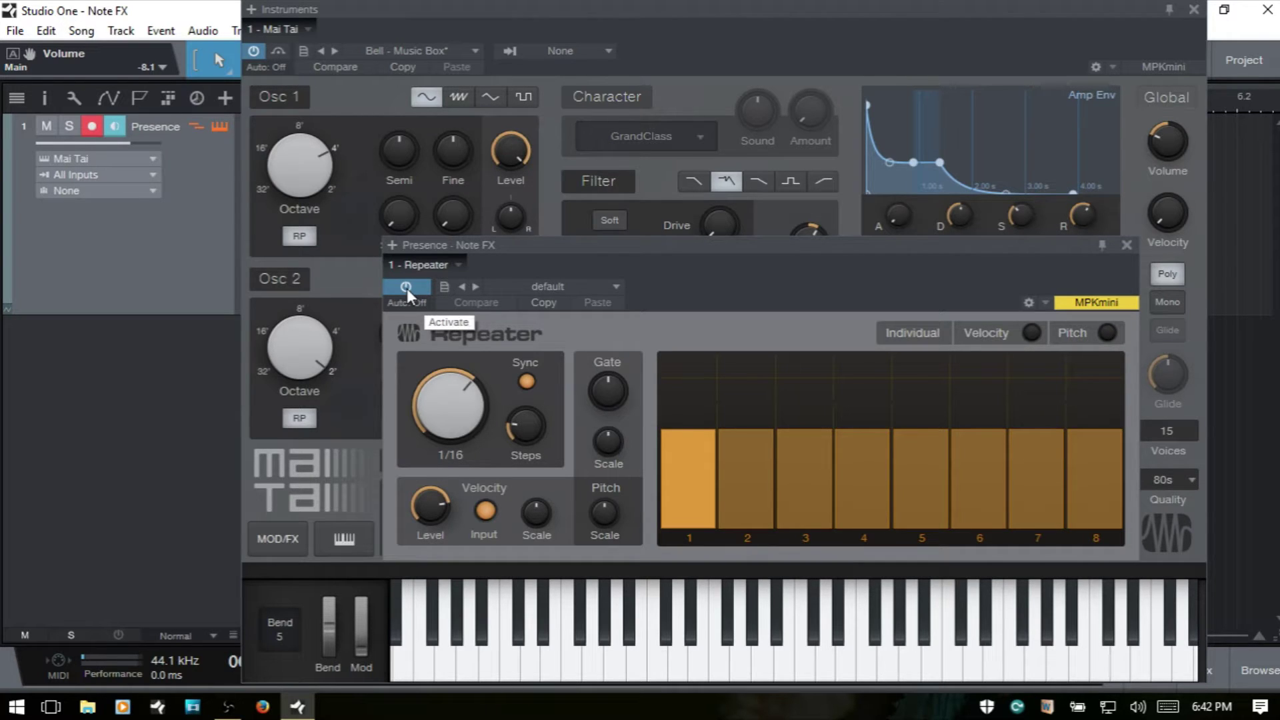
pyautogui.click(443, 288)
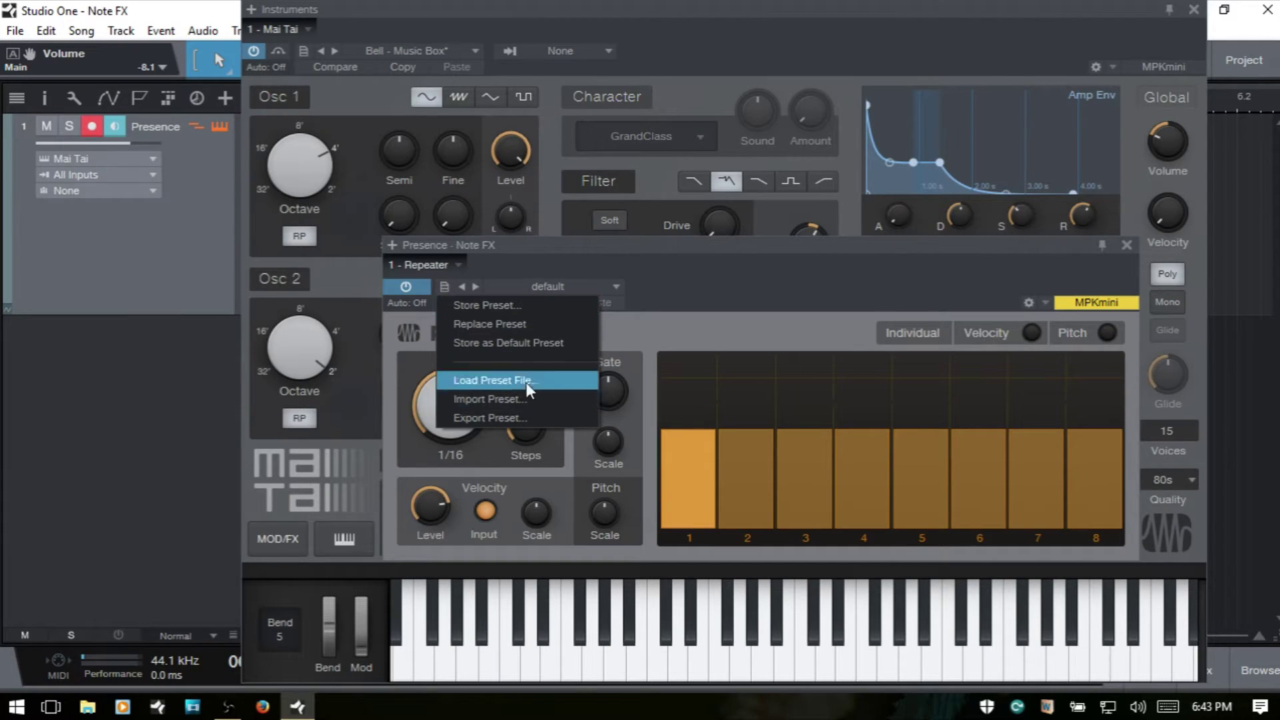
pyautogui.click(777, 269)
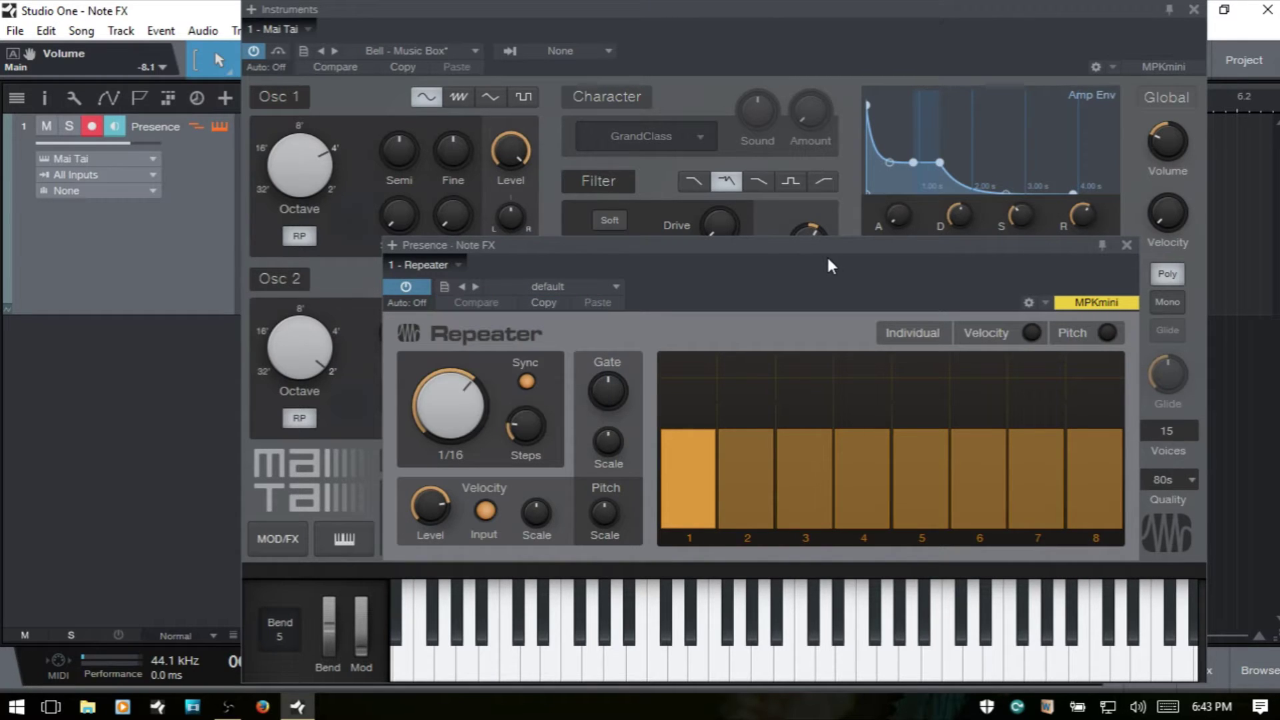
pyautogui.click(617, 288)
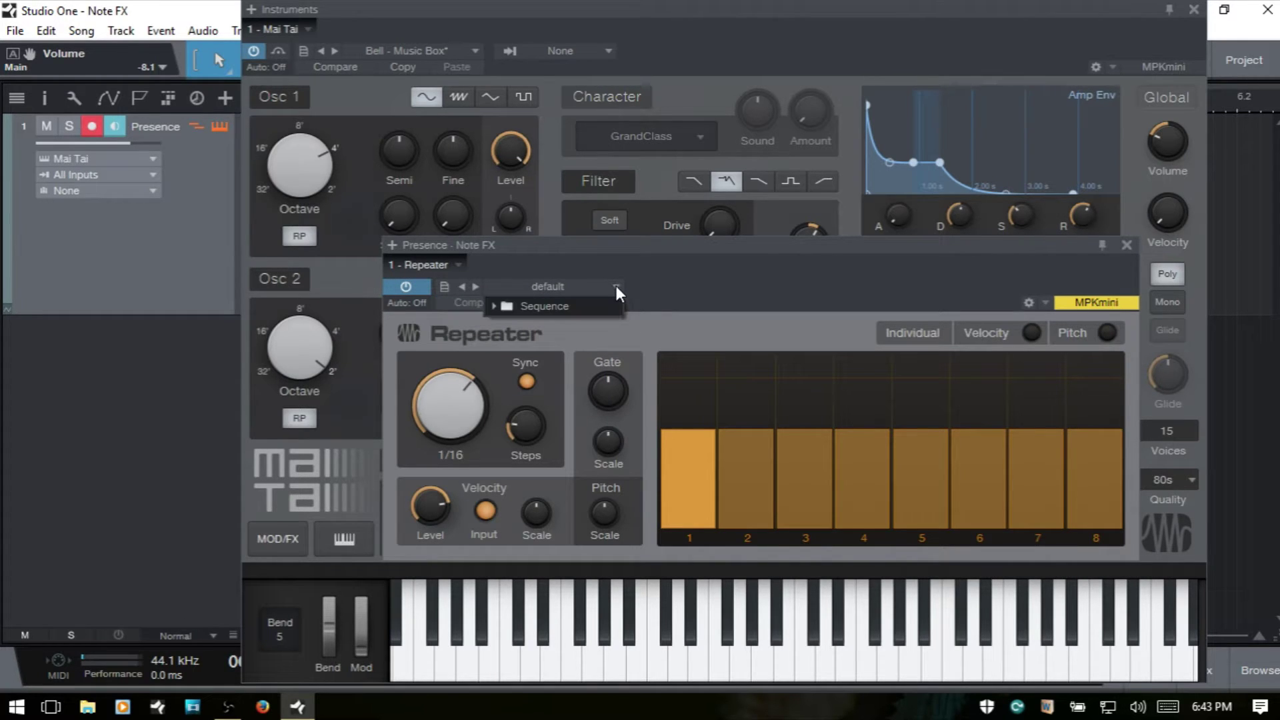
pyautogui.click(495, 307)
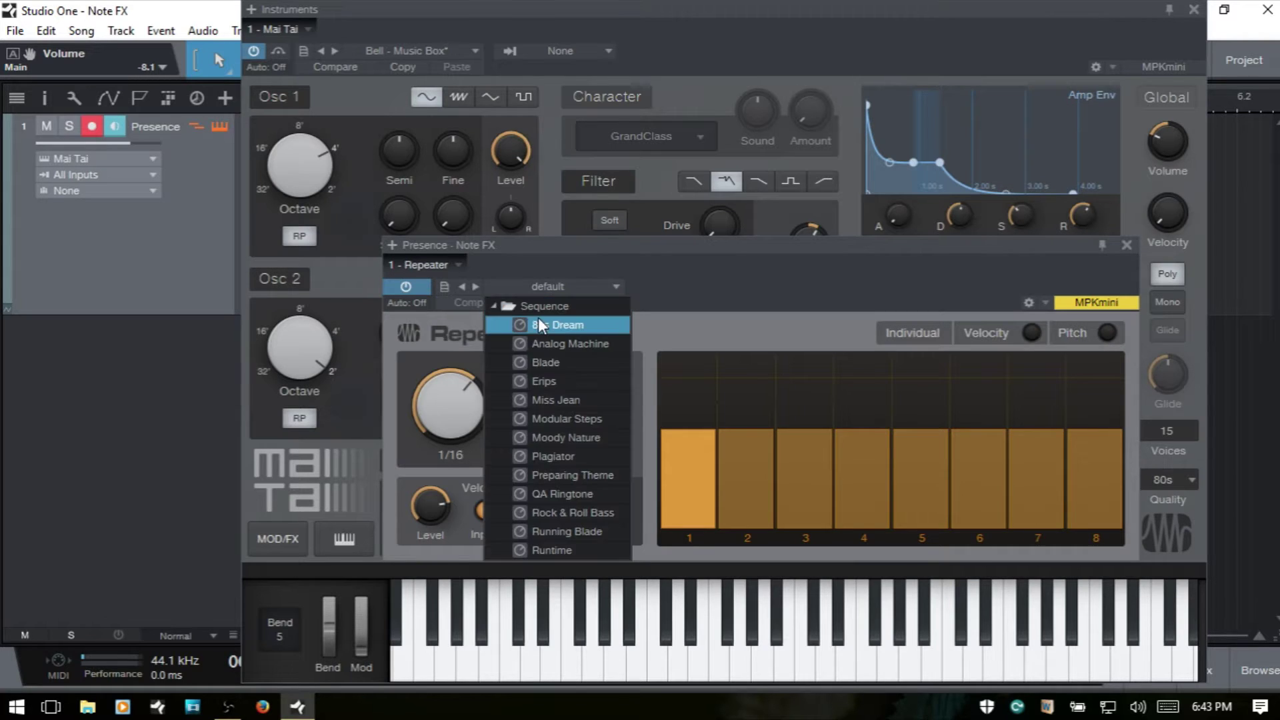
pyautogui.click(757, 255)
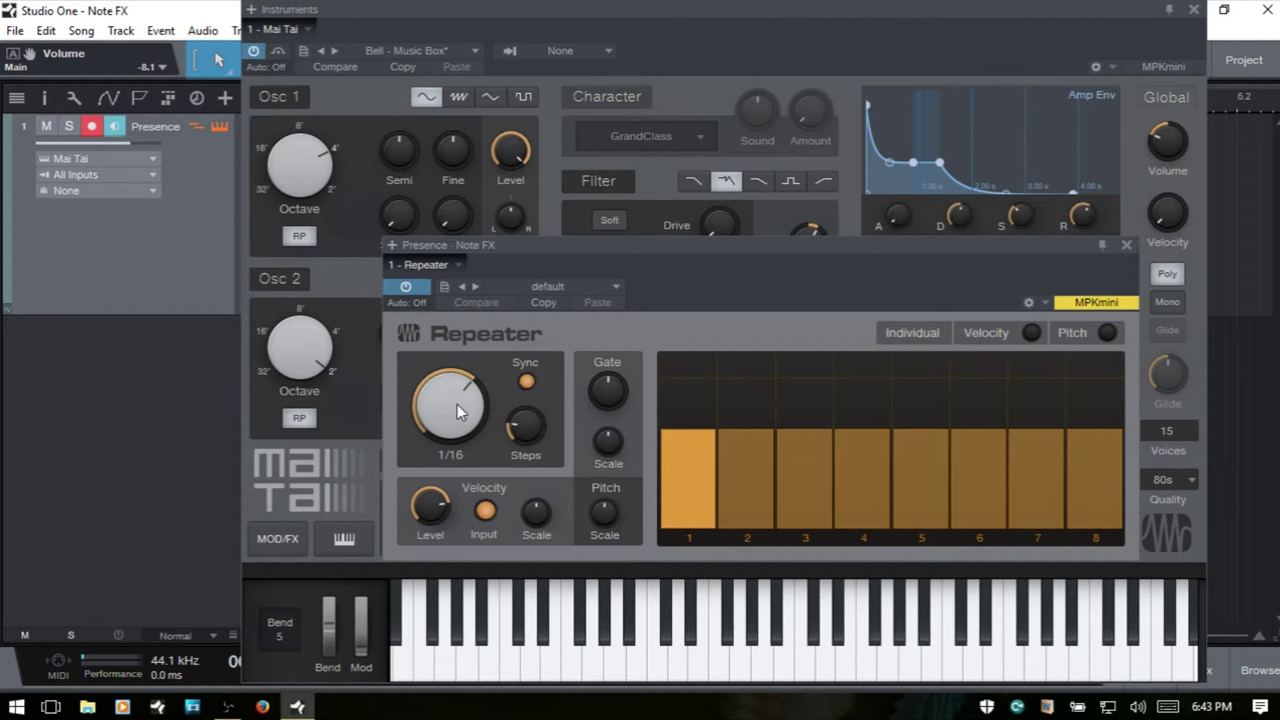
# Turn off Repeater's Sync and sweep the Rate through 25 Hz down to 2.00 Hz.
pyautogui.click(530, 381)
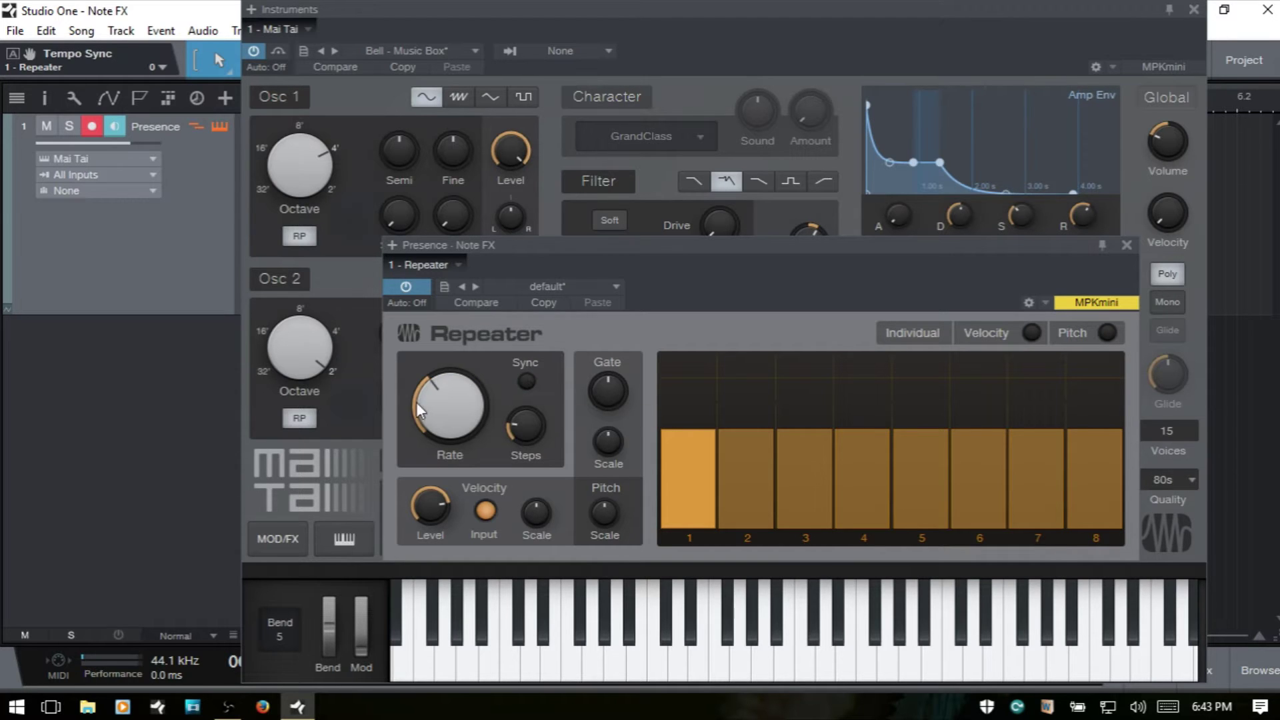
pyautogui.moveTo(449, 408); pyautogui.dragTo(459, 251)
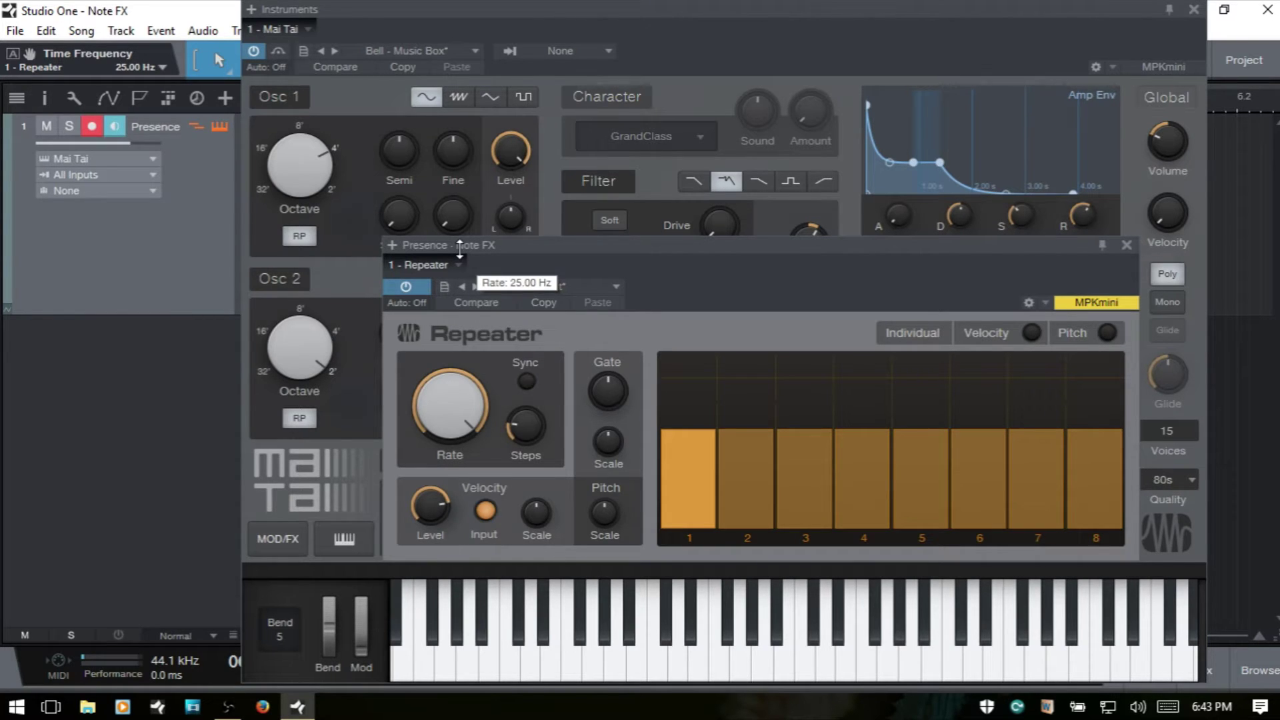
pyautogui.moveTo(459, 251); pyautogui.dragTo(460, 251)
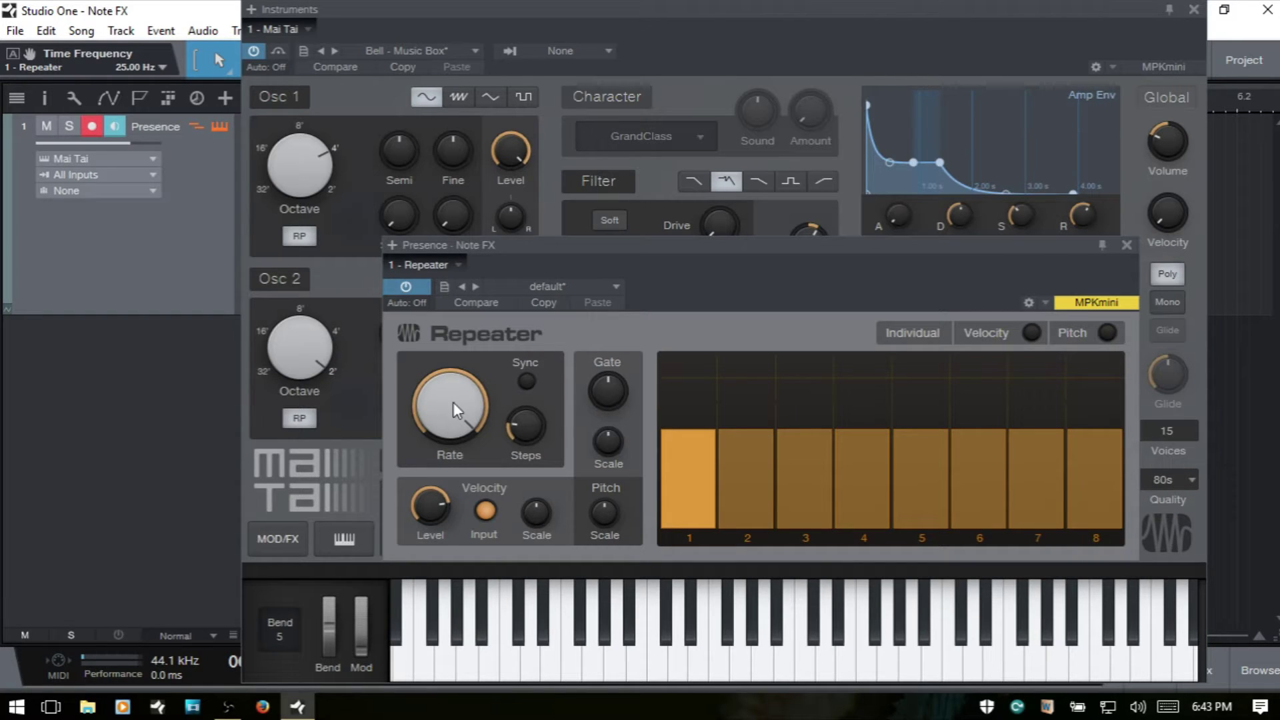
pyautogui.moveTo(454, 402); pyautogui.dragTo(520, 711)
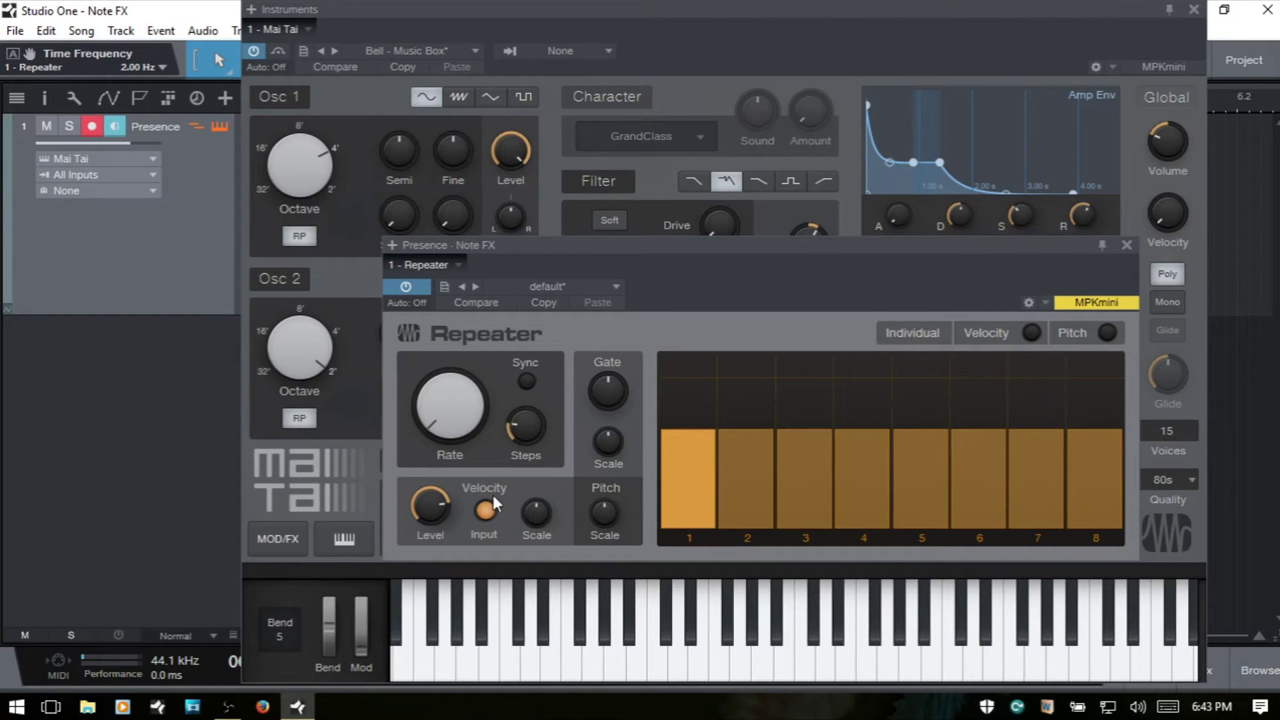
# Re-enable Sync at 1/16 and move the Steps knob up to 32, then back to 8.
pyautogui.click(526, 382)
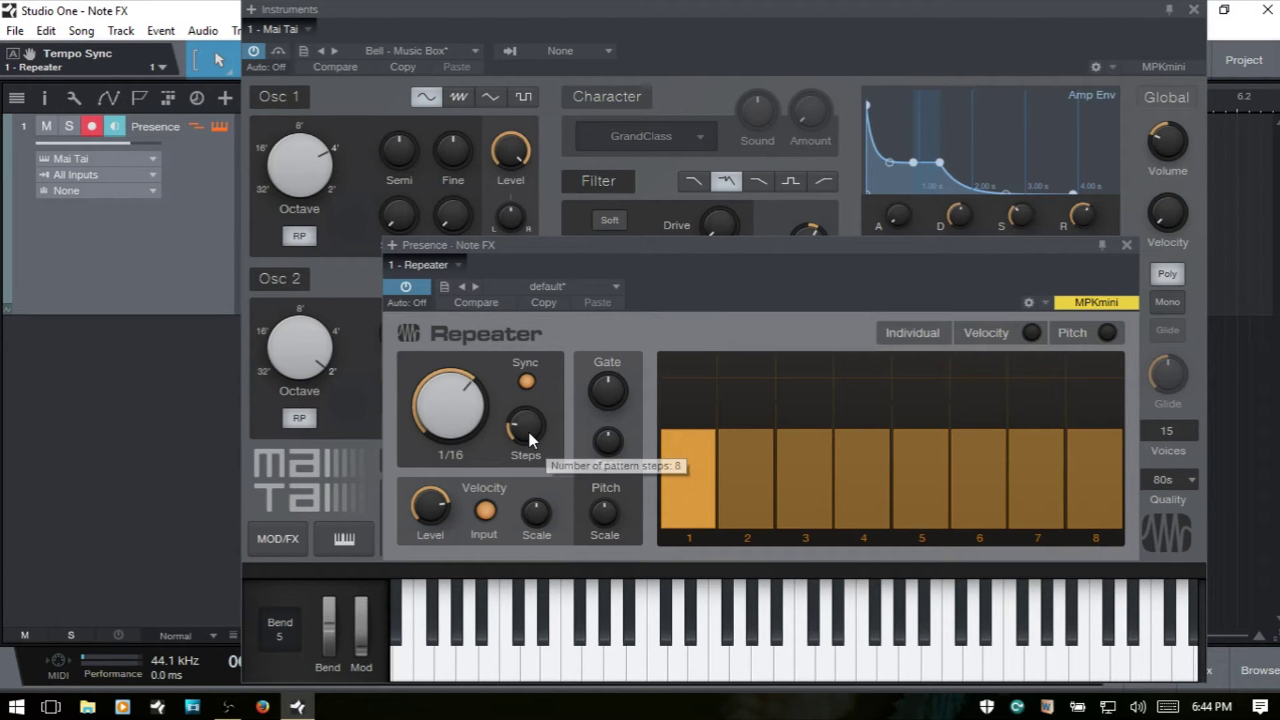
pyautogui.moveTo(530, 432); pyautogui.dragTo(541, 271)
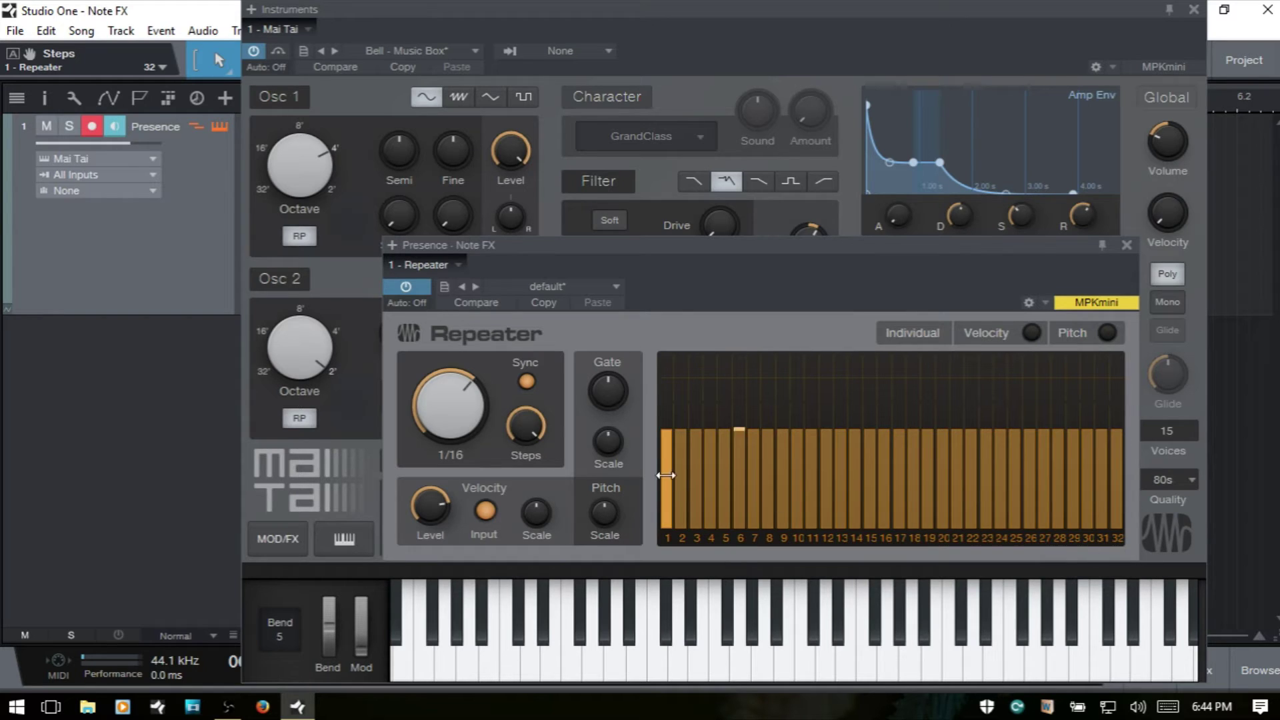
pyautogui.moveTo(531, 432); pyautogui.dragTo(558, 608)
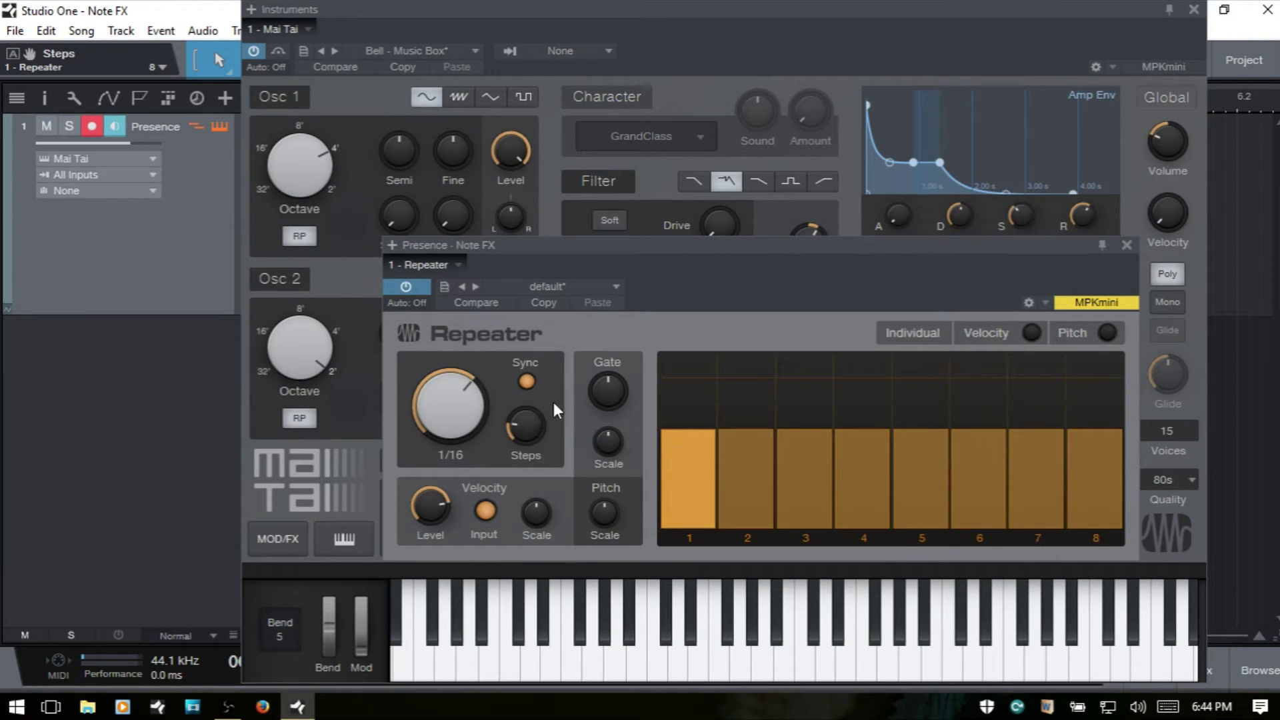
pyautogui.click(414, 287)
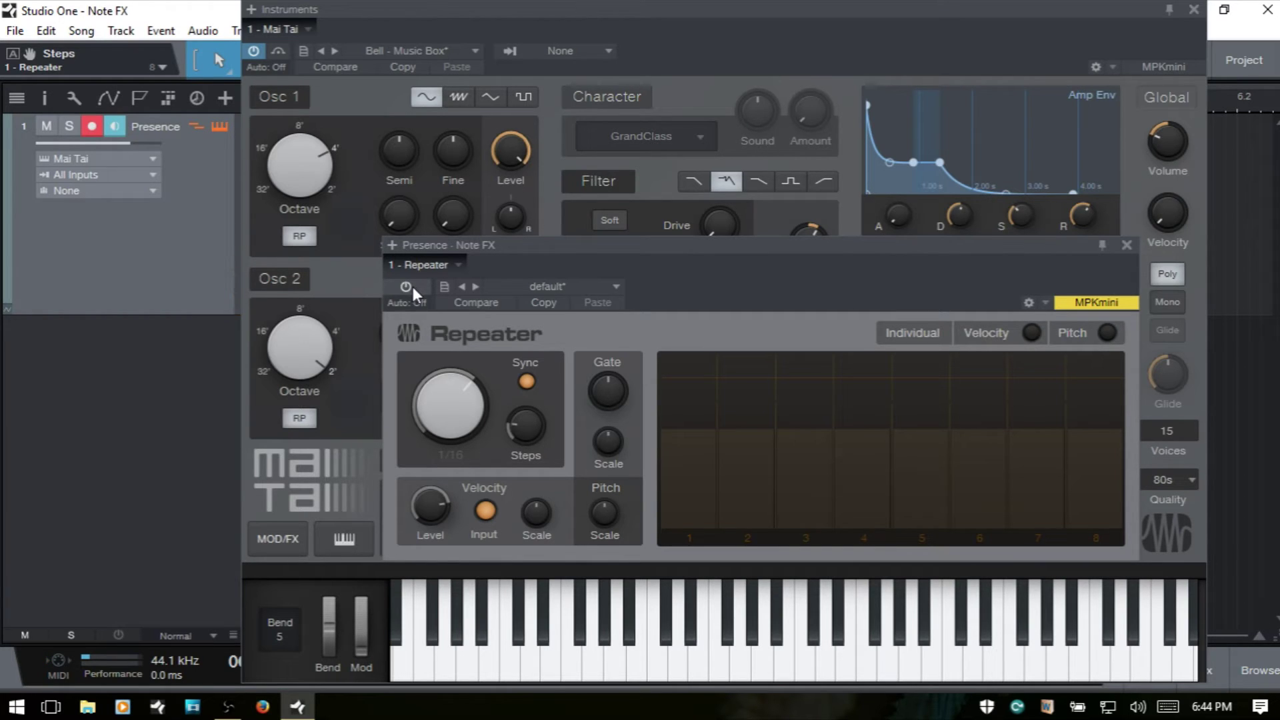
pyautogui.click(405, 287)
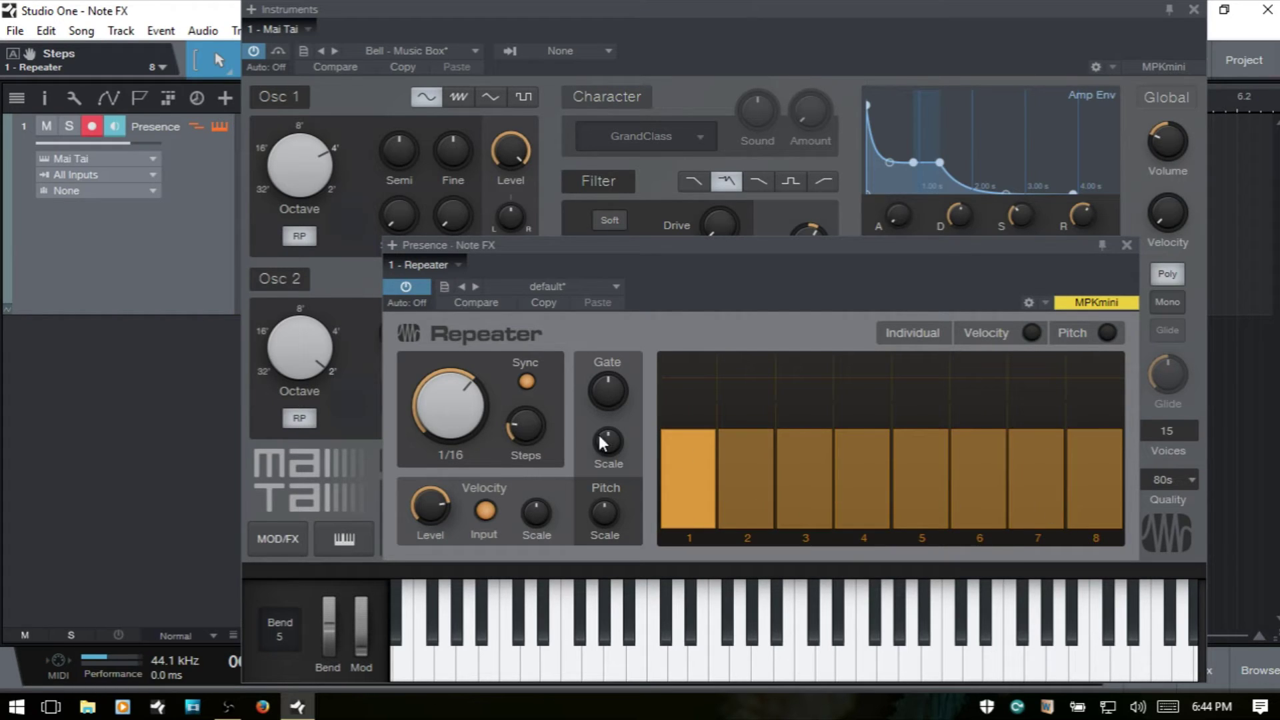
# Scroll the Rate knob past 1/8 T and 1/8 D to 1/4.
pyautogui.scroll(-4, 446, 399)
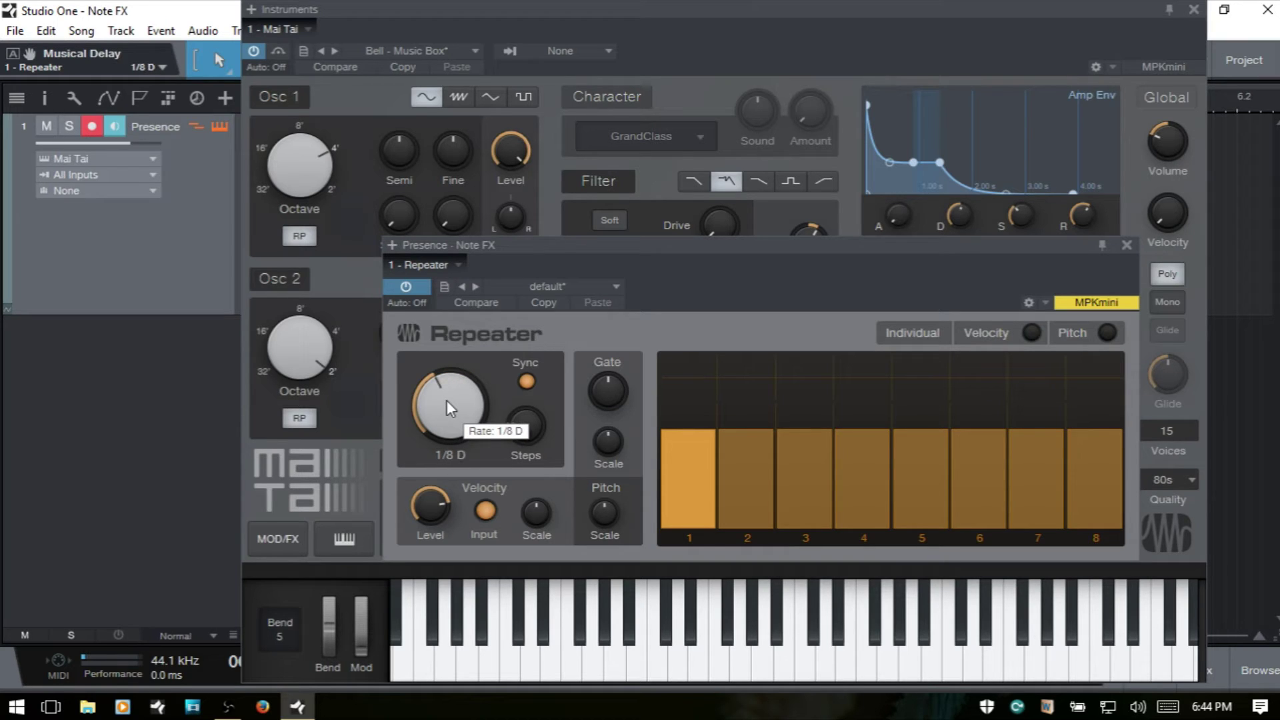
pyautogui.scroll(-1, 446, 400)
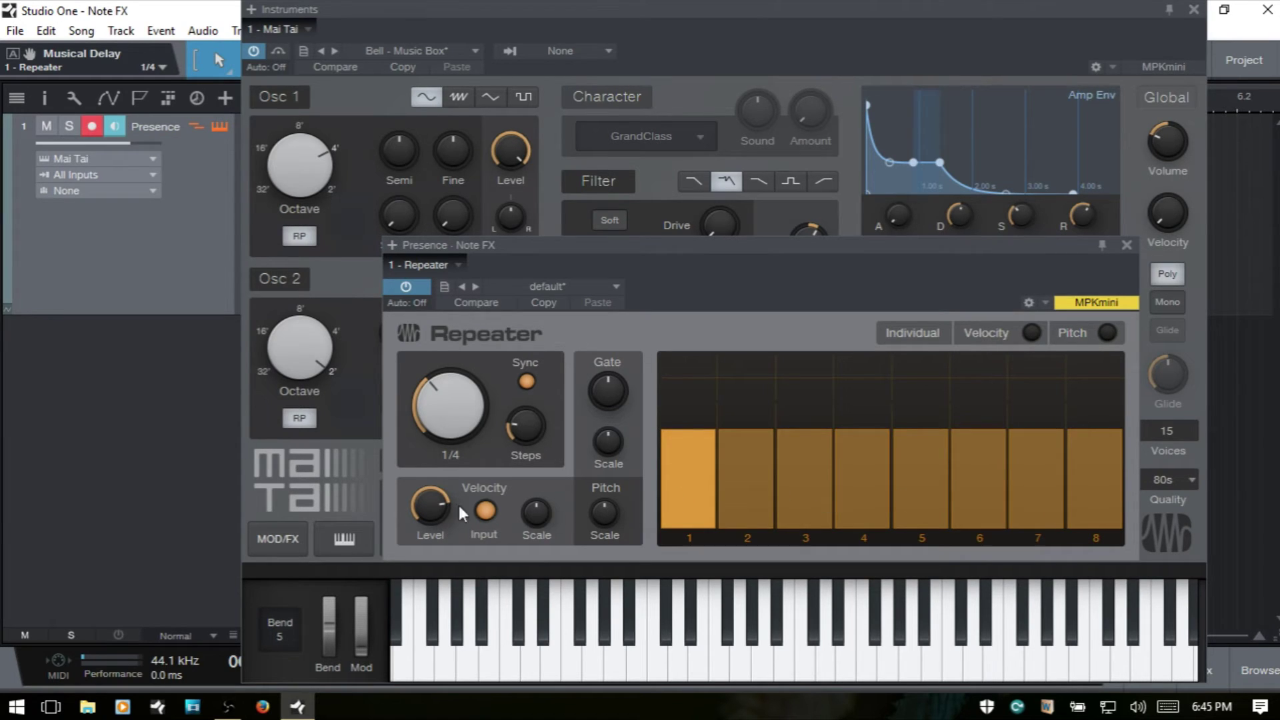
# Set Velocity Level to about 75% and toggle the velocity Input button.
pyautogui.moveTo(426, 502)
pyautogui.mouseDown()
pyautogui.moveTo(432, 572)
pyautogui.moveTo(428, 521)
pyautogui.mouseUp()
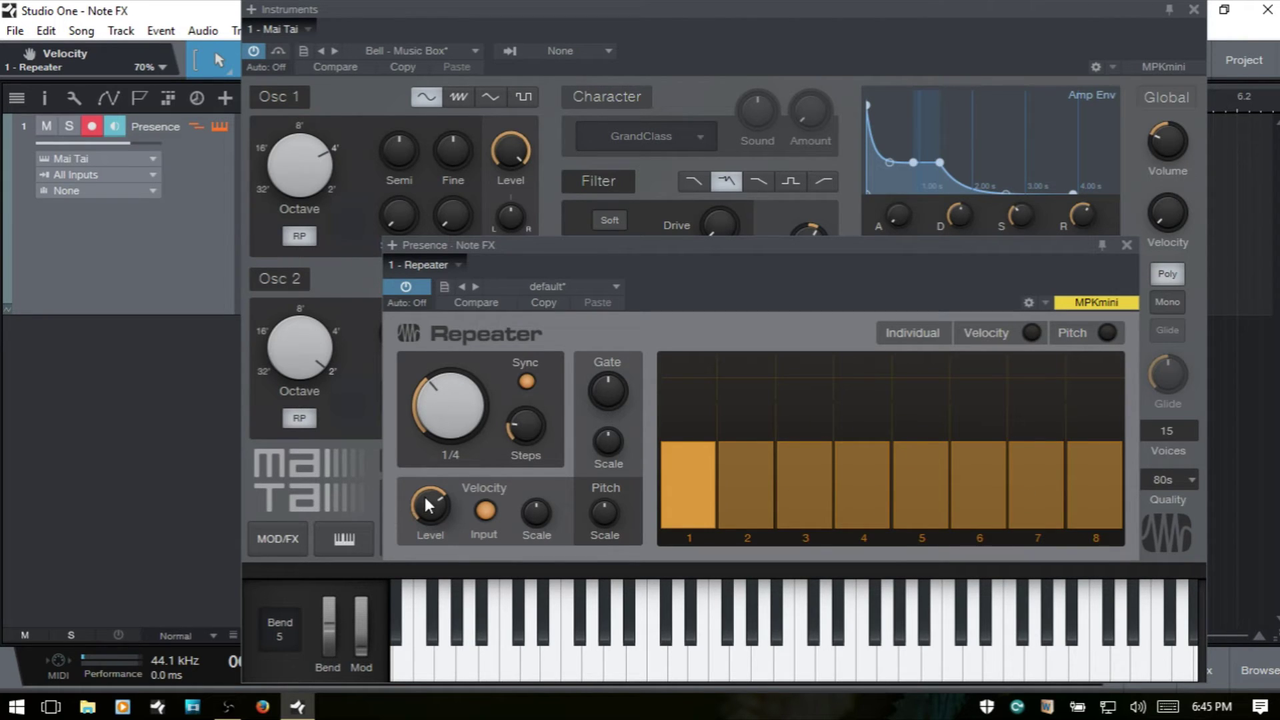
pyautogui.moveTo(430, 505)
pyautogui.mouseDown()
pyautogui.moveTo(430, 536)
pyautogui.moveTo(431, 494)
pyautogui.mouseUp()
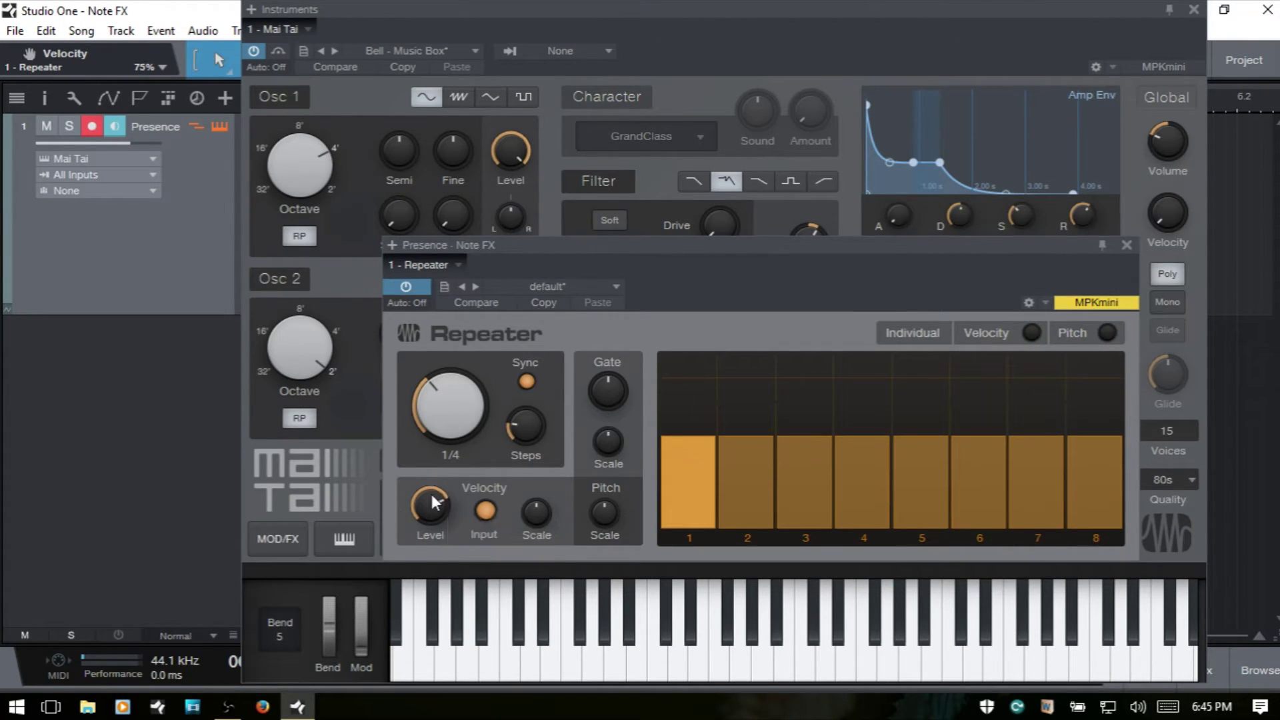
pyautogui.click(485, 512)
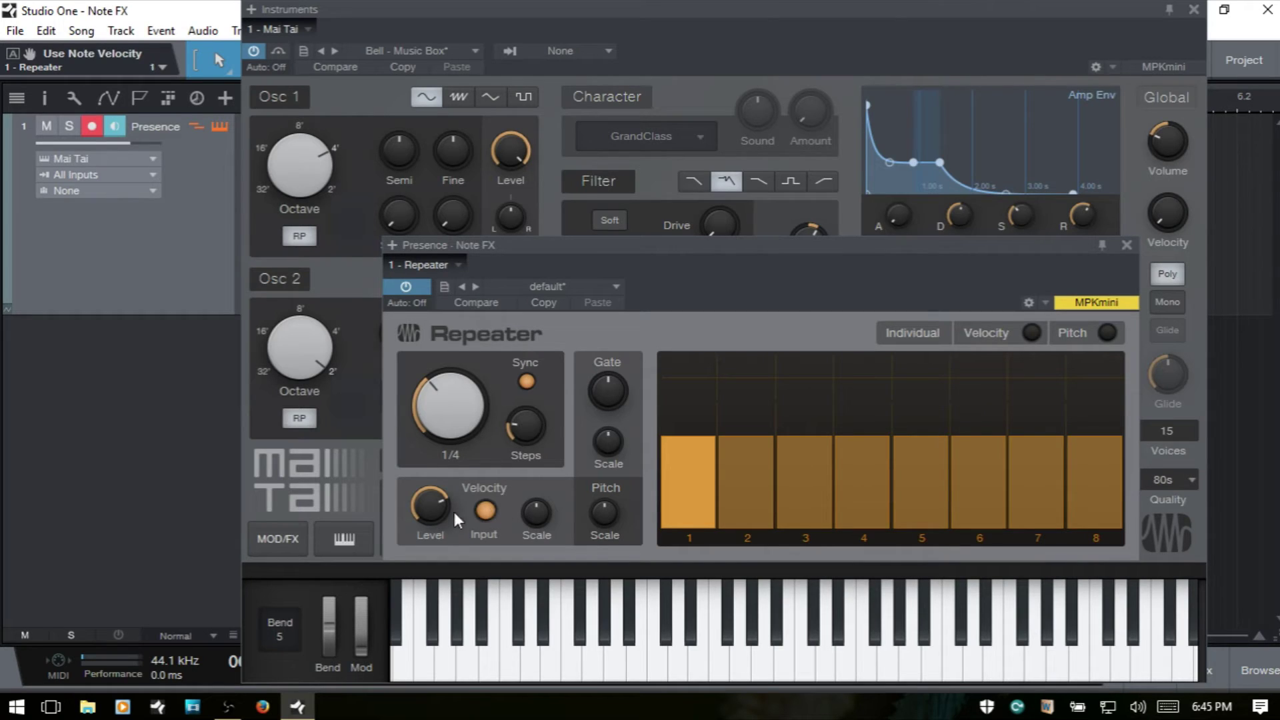
pyautogui.moveTo(540, 513)
pyautogui.moveTo(537, 515); pyautogui.dragTo(538, 595)
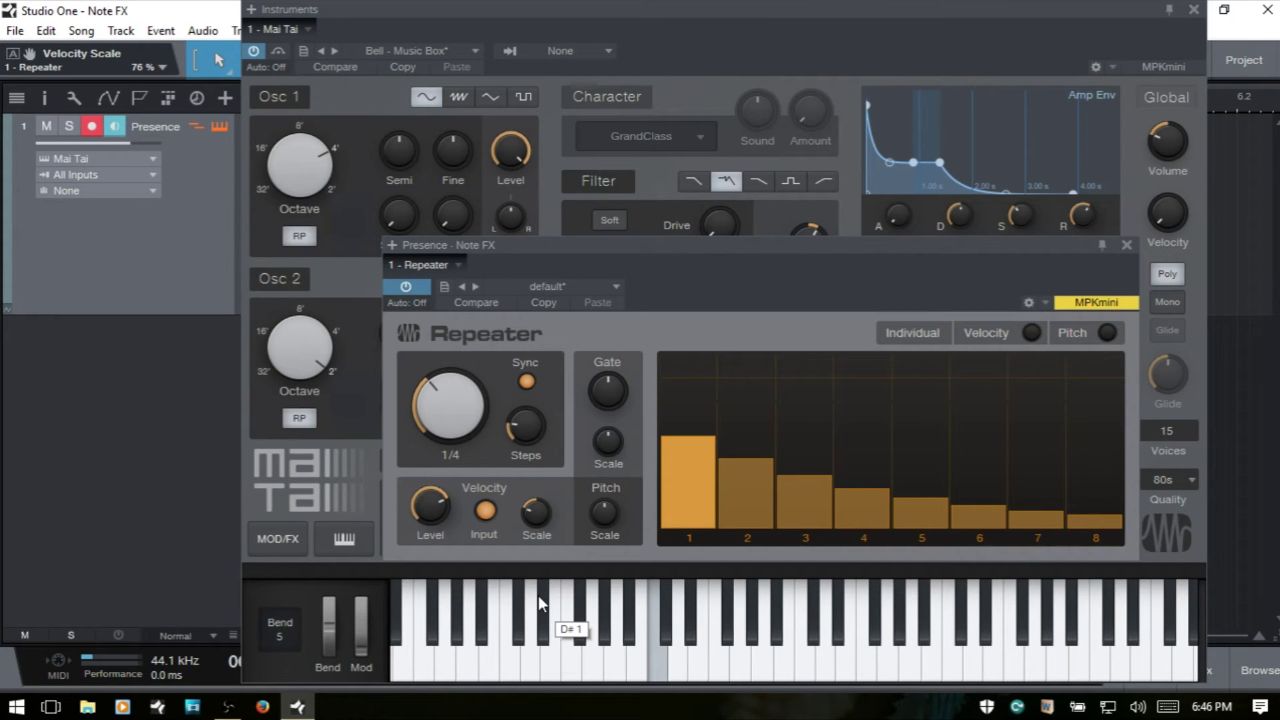
pyautogui.doubleClick(535, 513)
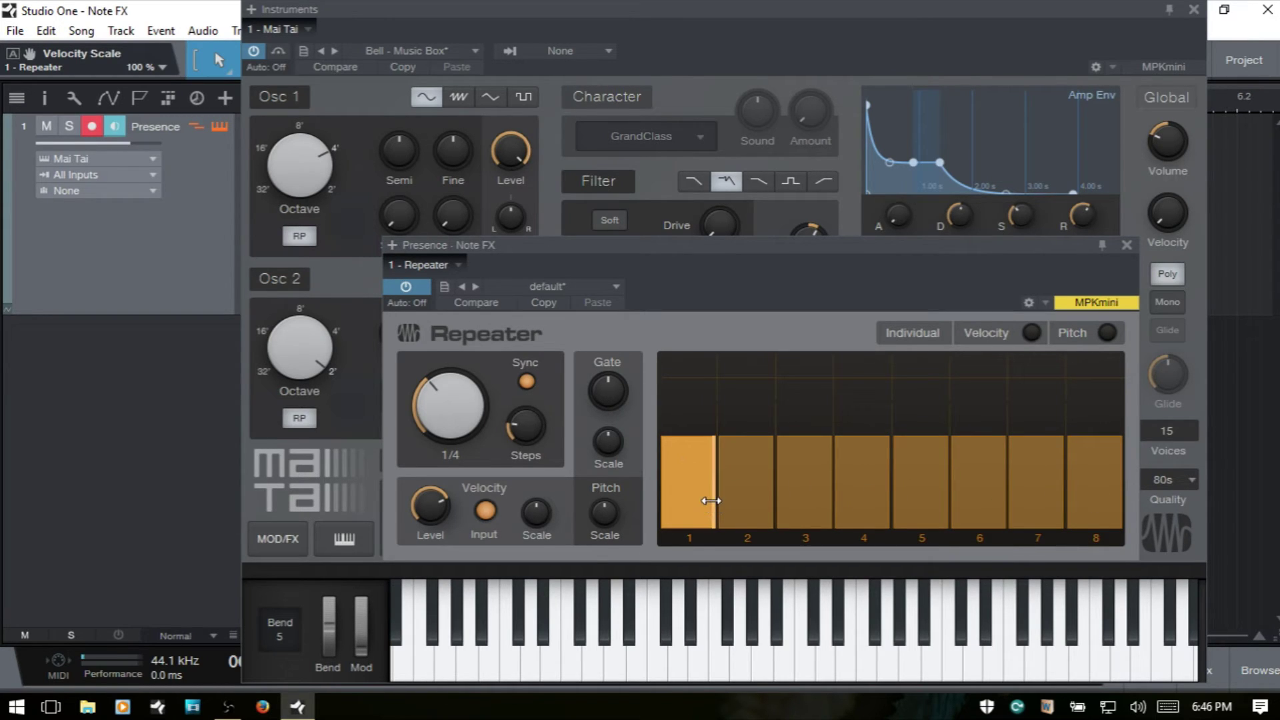
# Drag step 1's edge to change the gate, then set the Gate knob to 102%.
pyautogui.moveTo(711, 500)
pyautogui.mouseDown()
pyautogui.moveTo(674, 503)
pyautogui.moveTo(714, 494)
pyautogui.mouseUp()
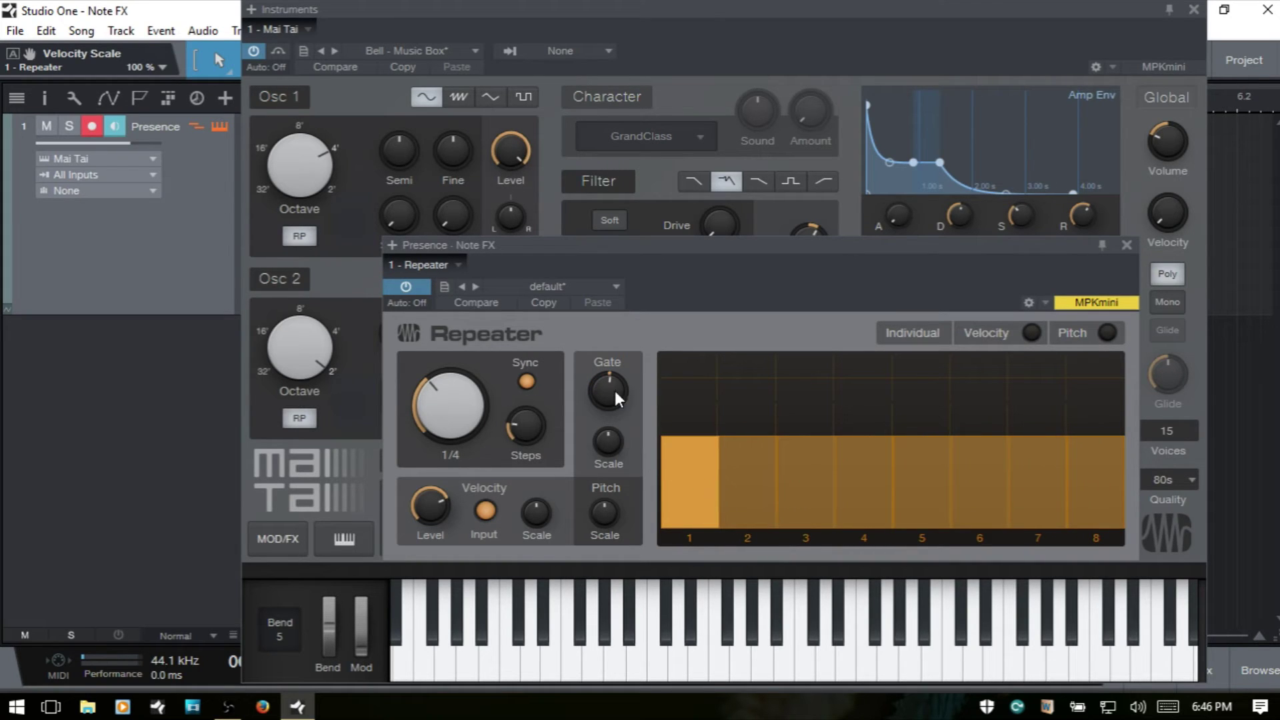
pyautogui.moveTo(612, 390); pyautogui.dragTo(611, 390)
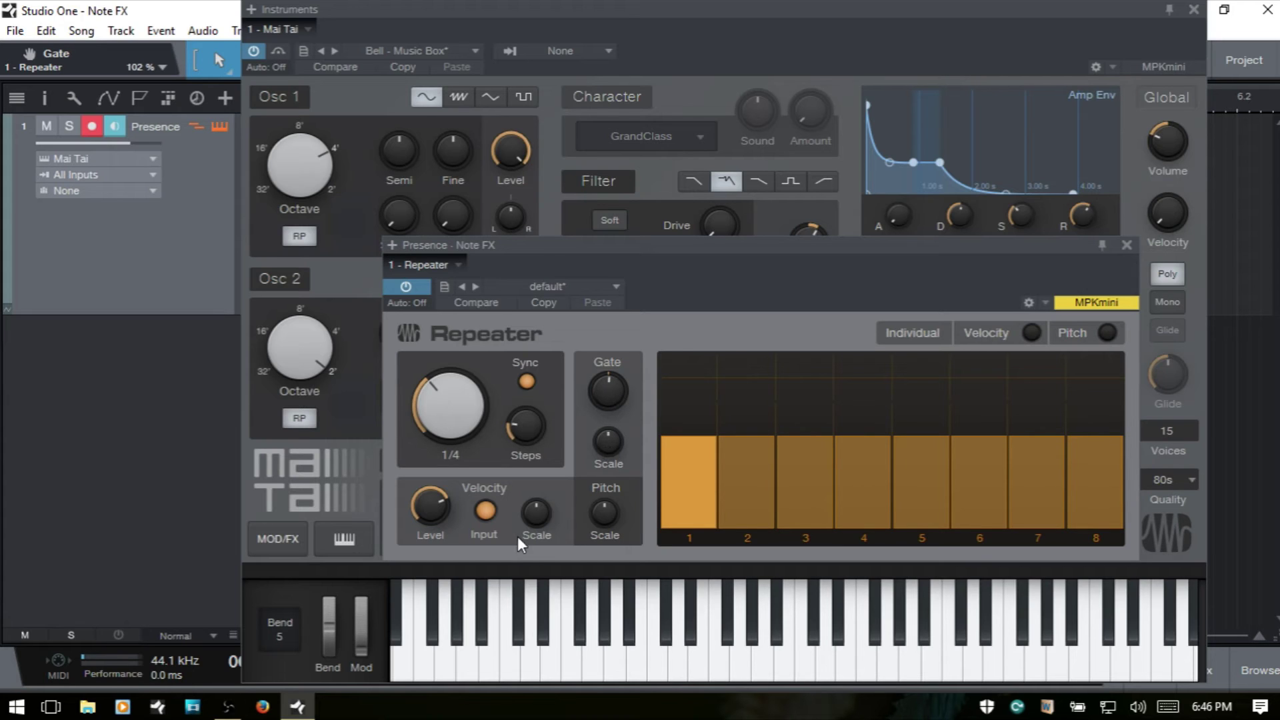
pyautogui.moveTo(607, 441); pyautogui.dragTo(609, 499)
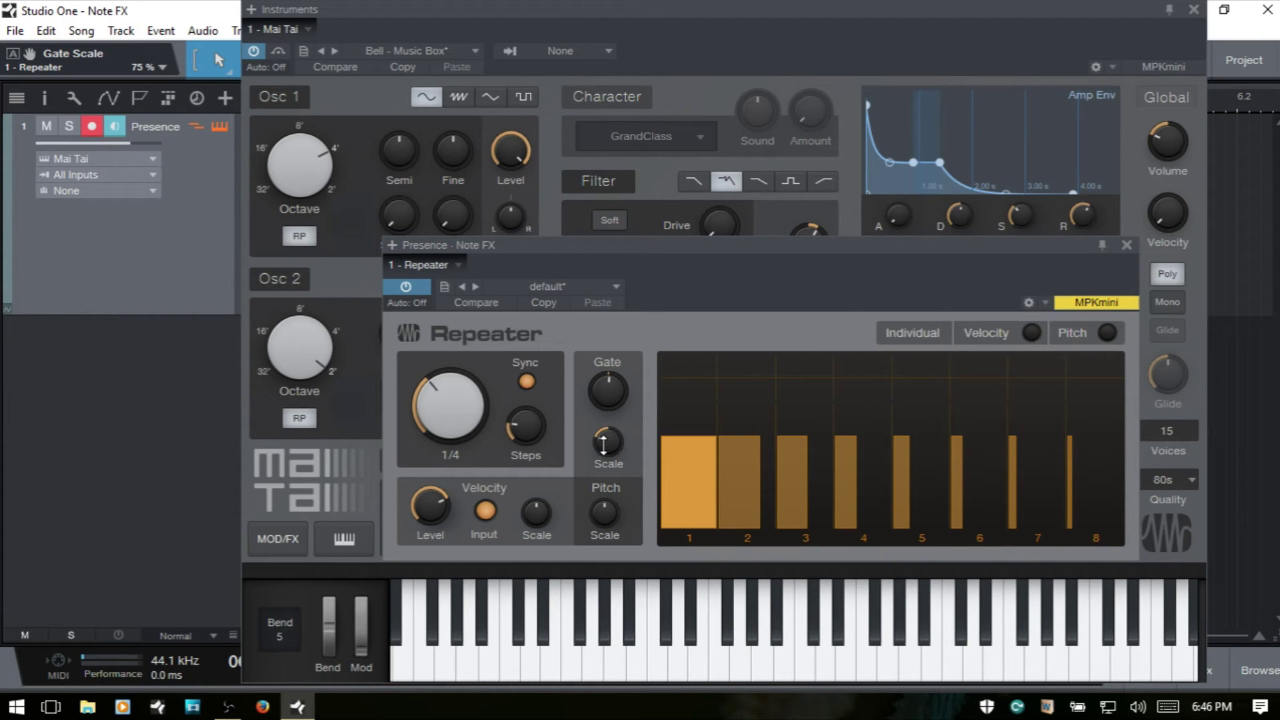
pyautogui.moveTo(603, 441); pyautogui.dragTo(601, 344)
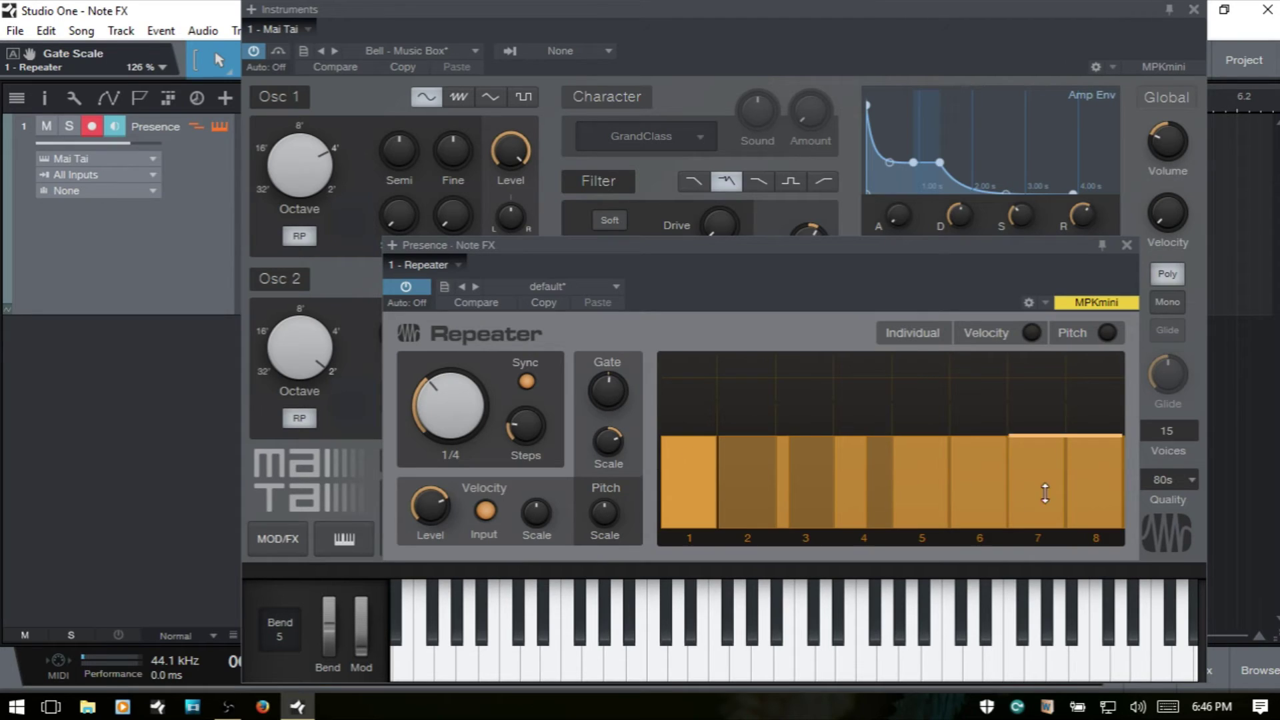
pyautogui.doubleClick(610, 443)
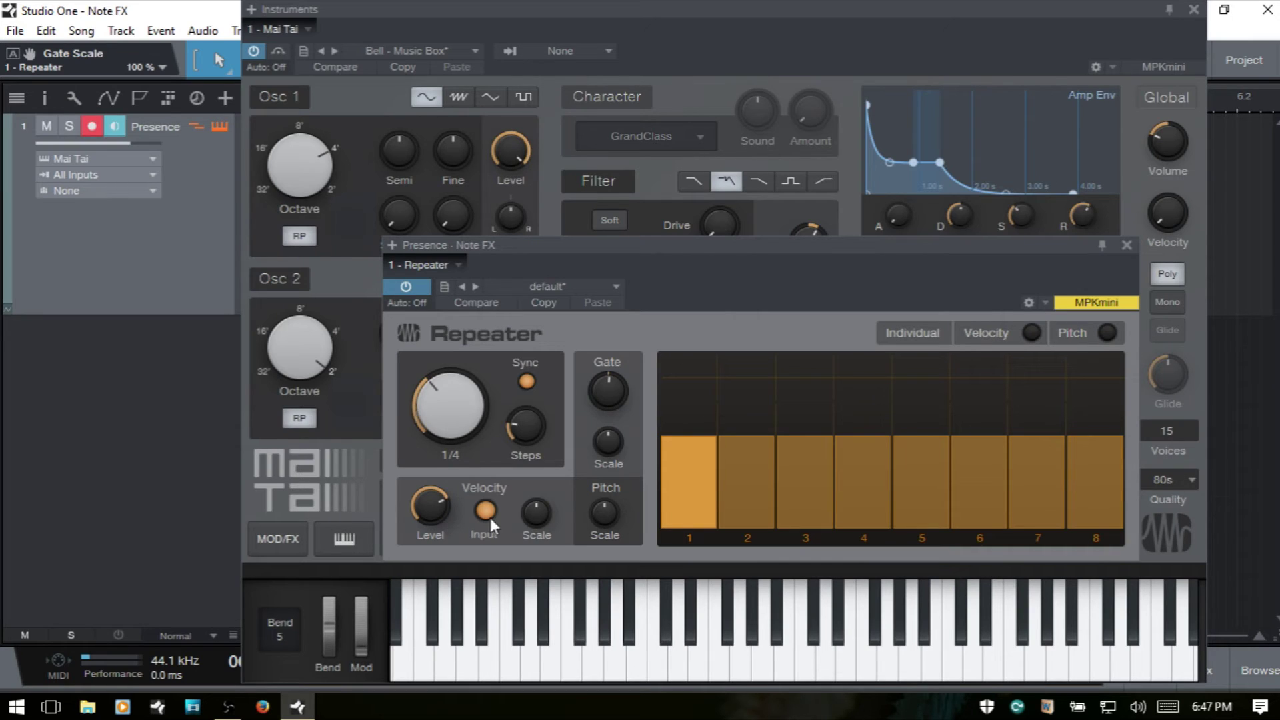
# Turn the Repeater's Gate knob from 100% down to 58%.
pyautogui.moveTo(608, 385); pyautogui.dragTo(609, 429)
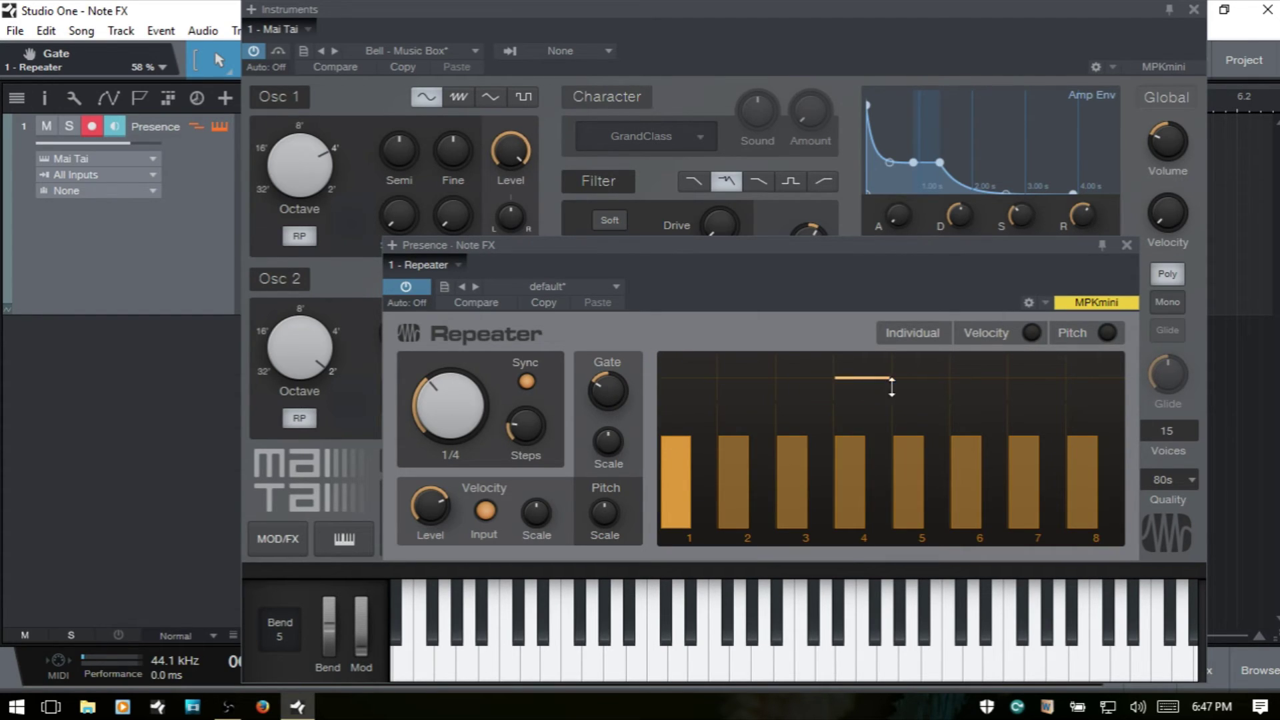
# Enable per-step pitch; transpose steps 1 and 4 to +9, steps 2 and 6 to -15, step 8 to -14.
pyautogui.click(1108, 332)
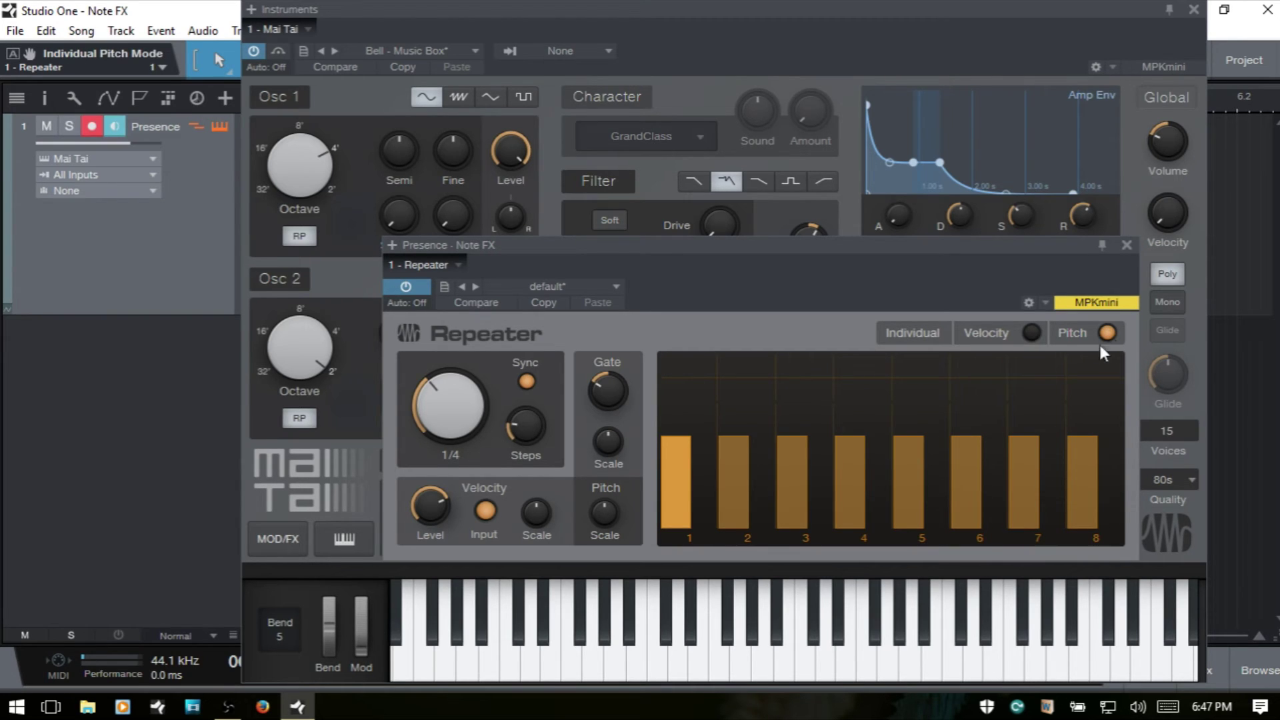
pyautogui.moveTo(975, 373); pyautogui.dragTo(978, 433)
pyautogui.moveTo(865, 394); pyautogui.dragTo(861, 346)
pyautogui.moveTo(749, 369); pyautogui.dragTo(748, 426)
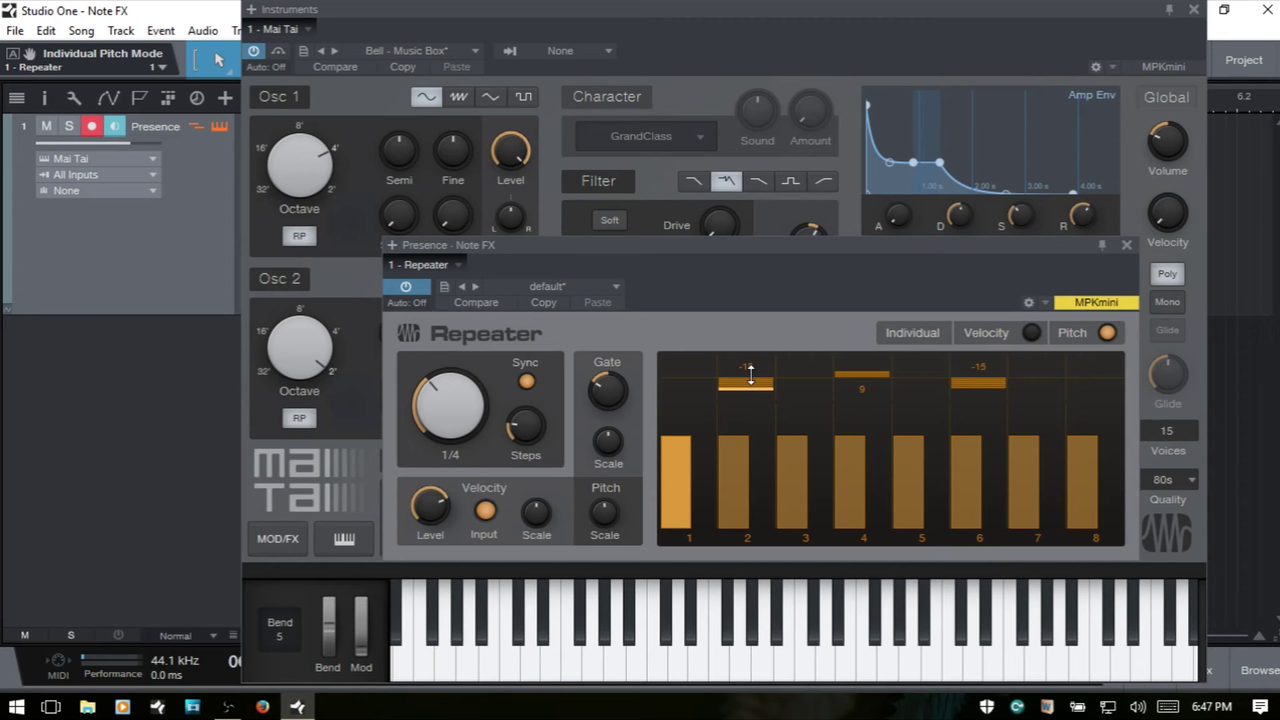
pyautogui.moveTo(749, 375)
pyautogui.mouseDown()
pyautogui.moveTo(752, 423)
pyautogui.moveTo(754, 386)
pyautogui.mouseUp()
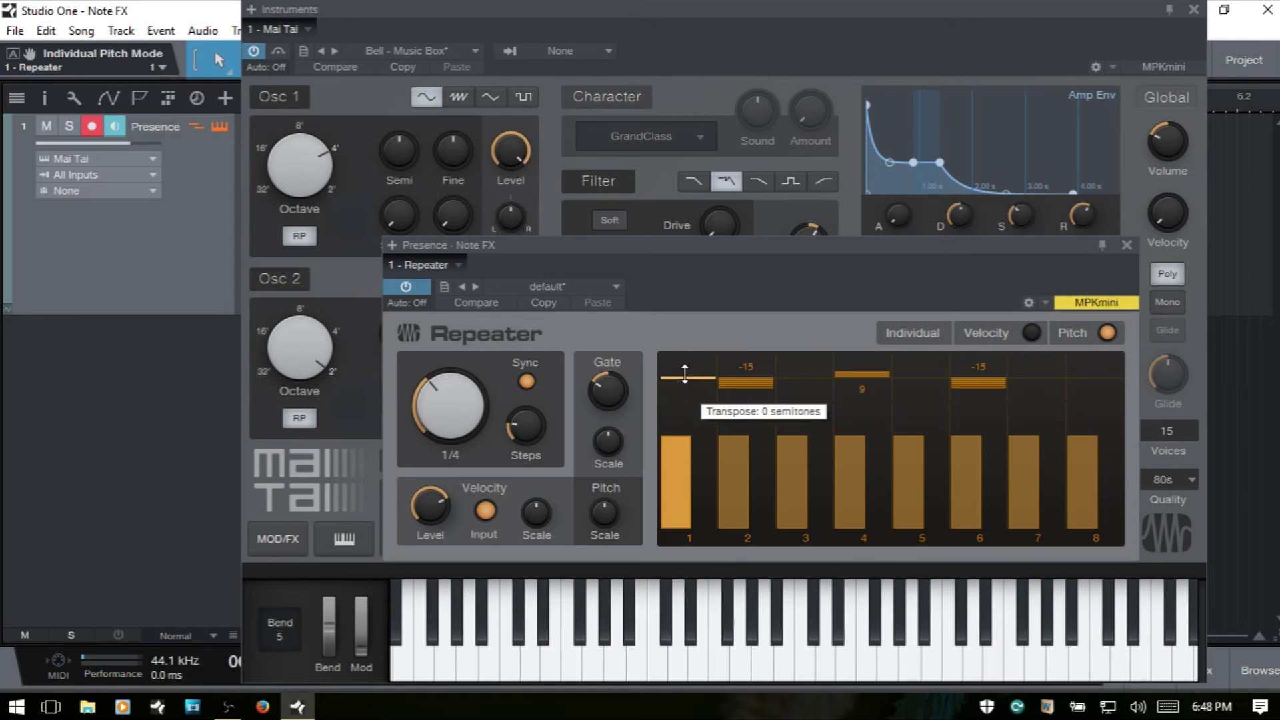
pyautogui.moveTo(677, 371); pyautogui.dragTo(688, 349)
pyautogui.moveTo(1094, 377); pyautogui.dragTo(1103, 429)
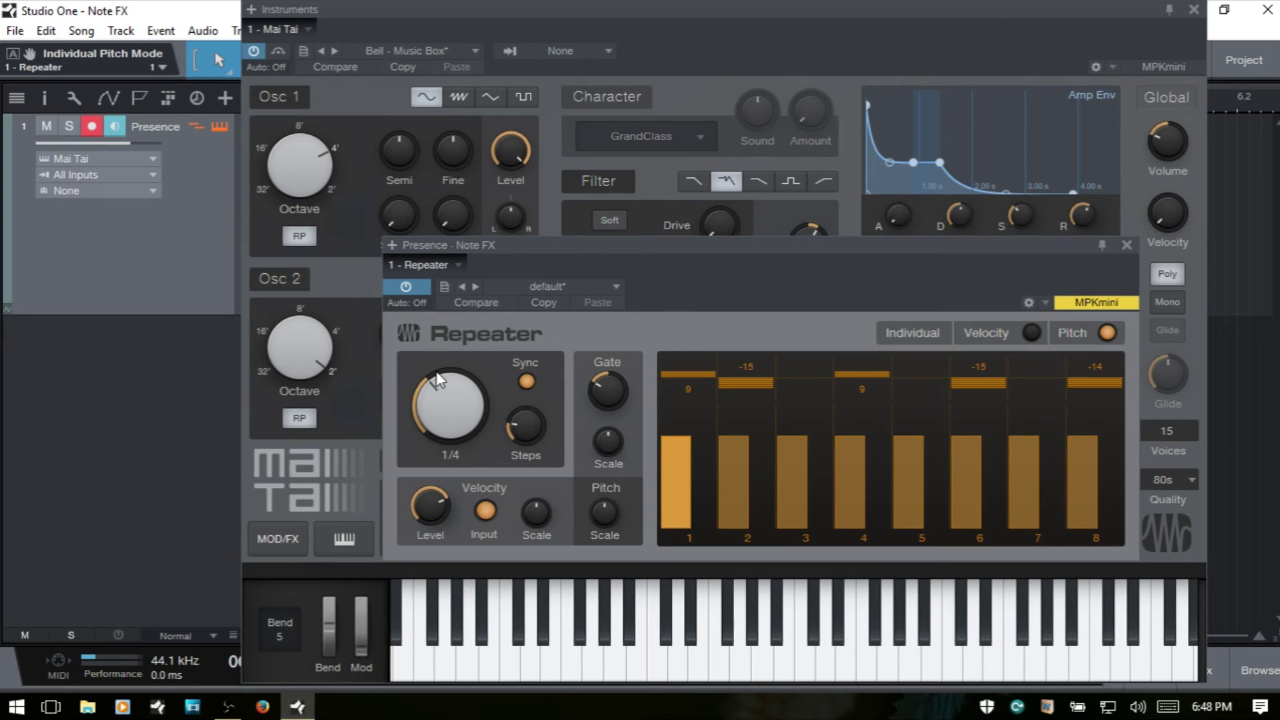
# Scroll the Repeater rate knob from 1/4 up to 1/8 notes.
pyautogui.scroll(2, 459, 403)
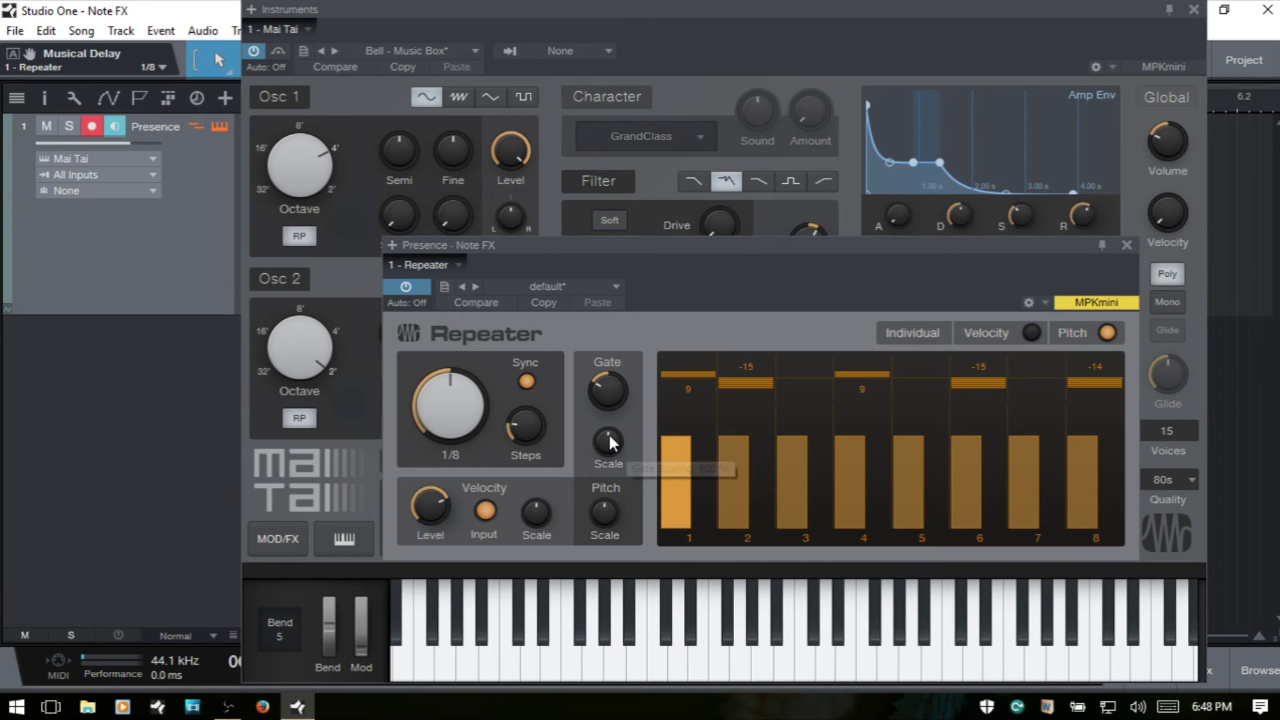
pyautogui.moveTo(606, 518); pyautogui.dragTo(606, 479)
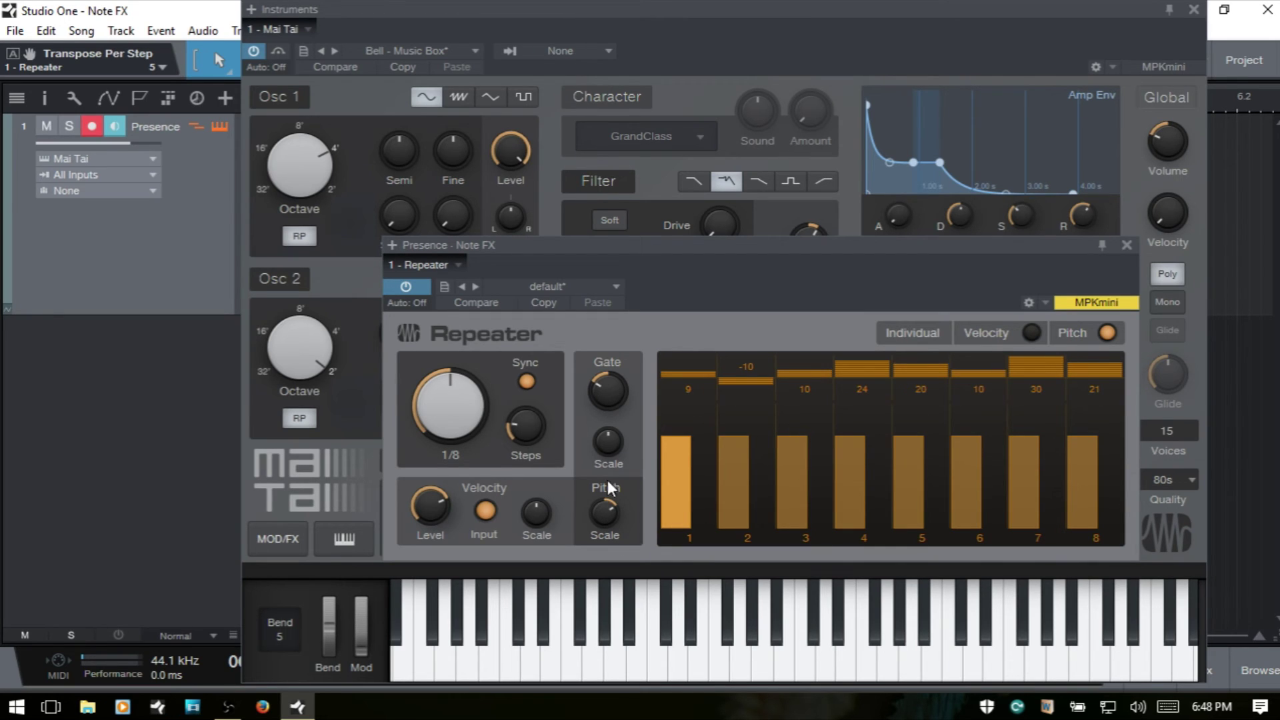
pyautogui.moveTo(607, 515); pyautogui.dragTo(609, 593)
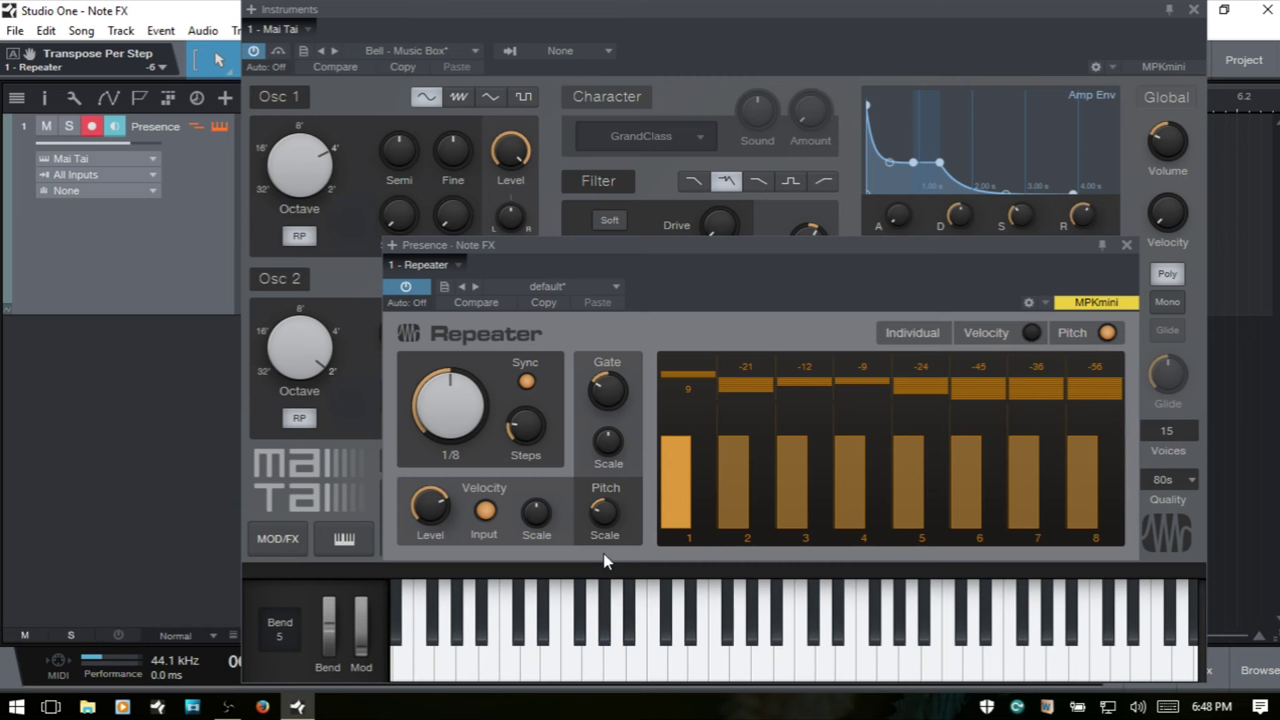
pyautogui.moveTo(604, 514); pyautogui.dragTo(624, 434)
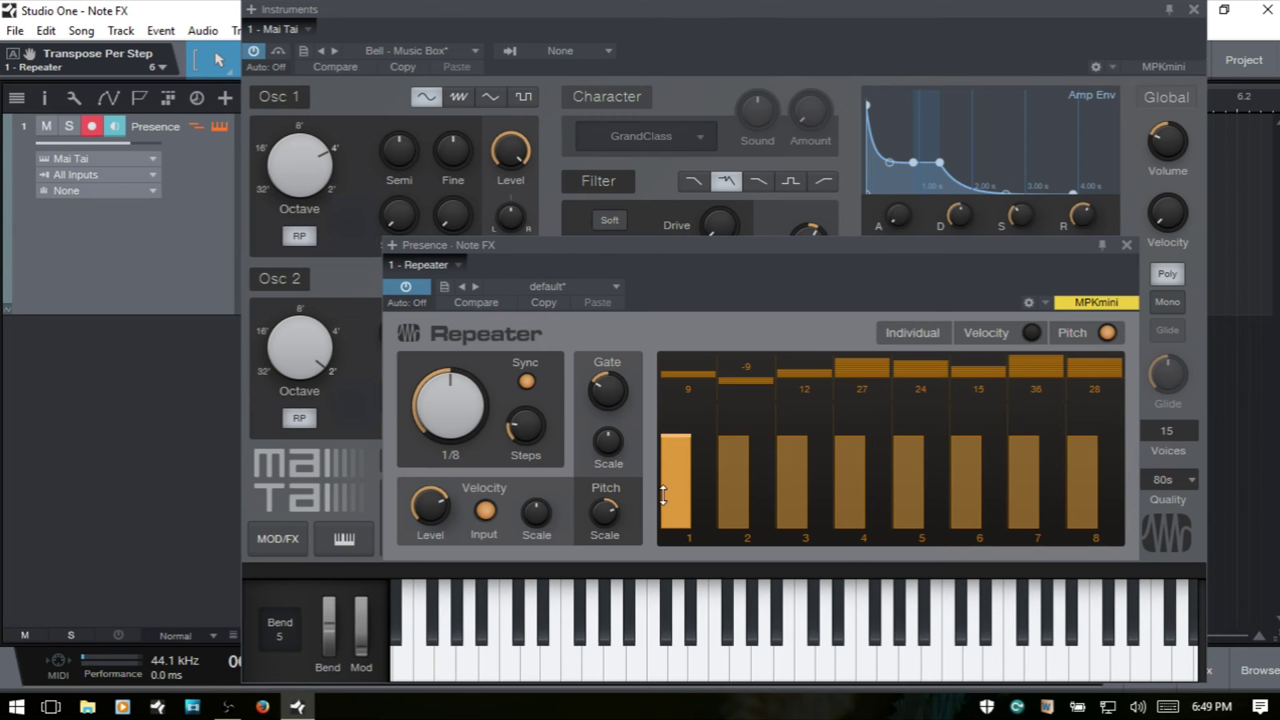
pyautogui.moveTo(599, 515); pyautogui.dragTo(605, 515)
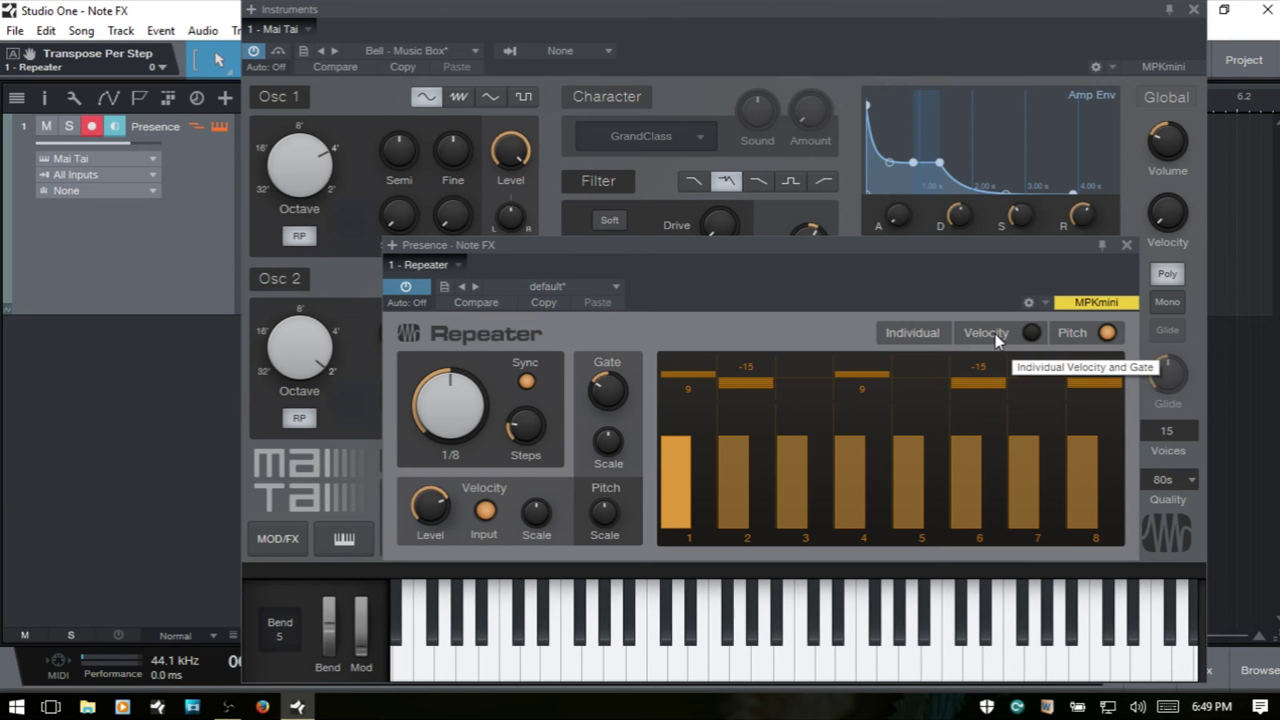
# Tweak steps 2 and 4 gate and velocity, disable per-step velocity, lower all steps to about 55%.
pyautogui.click(1032, 333)
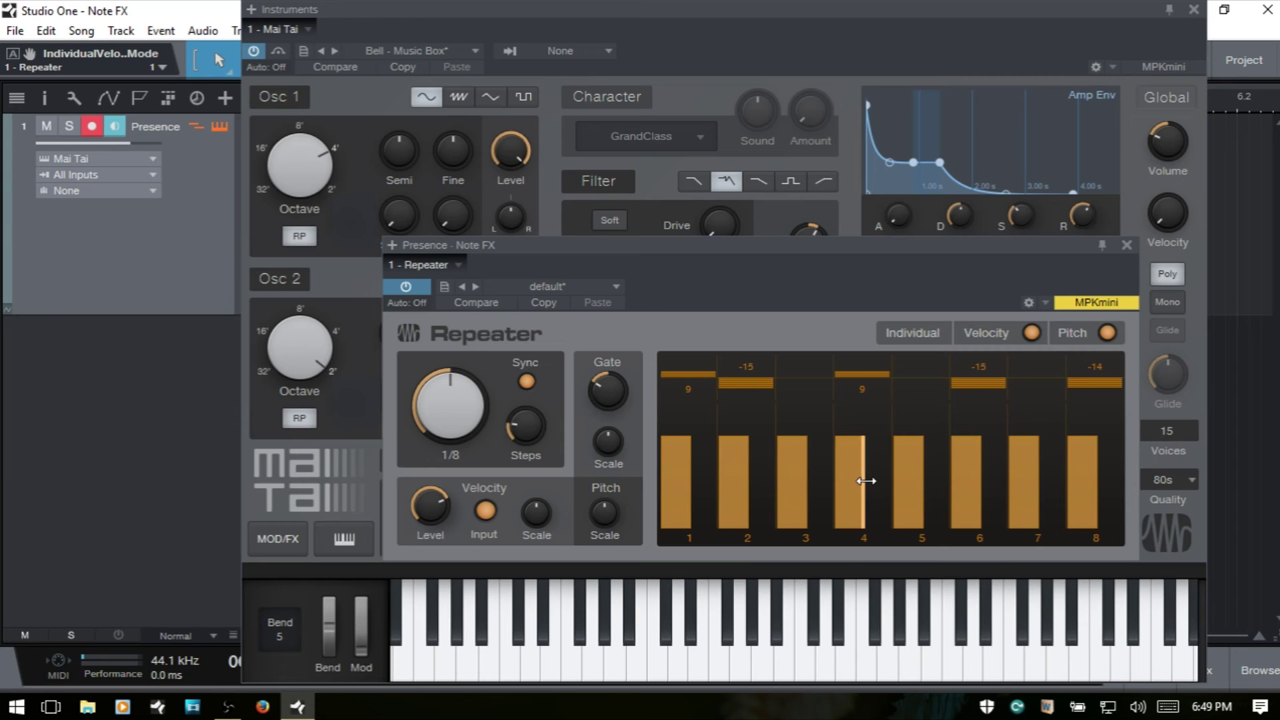
pyautogui.moveTo(866, 491); pyautogui.dragTo(884, 492)
pyautogui.moveTo(749, 491); pyautogui.dragTo(768, 492)
pyautogui.moveTo(744, 432); pyautogui.dragTo(745, 458)
pyautogui.moveTo(858, 437); pyautogui.dragTo(883, 487)
pyautogui.click(1031, 332)
pyautogui.moveTo(856, 435)
pyautogui.mouseDown()
pyautogui.moveTo(859, 489)
pyautogui.moveTo(868, 434)
pyautogui.mouseUp()
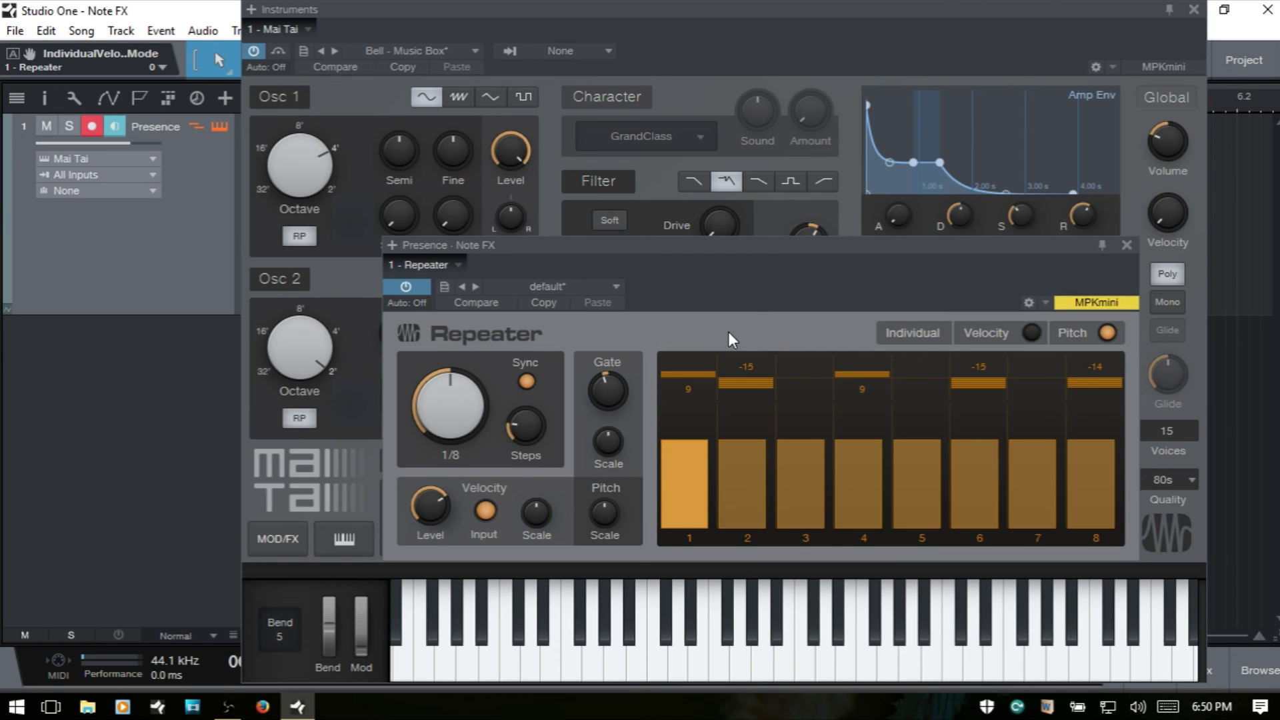
# Load the Plagiator preset, then replace it with Erips from the Sequence folder.
pyautogui.click(614, 287)
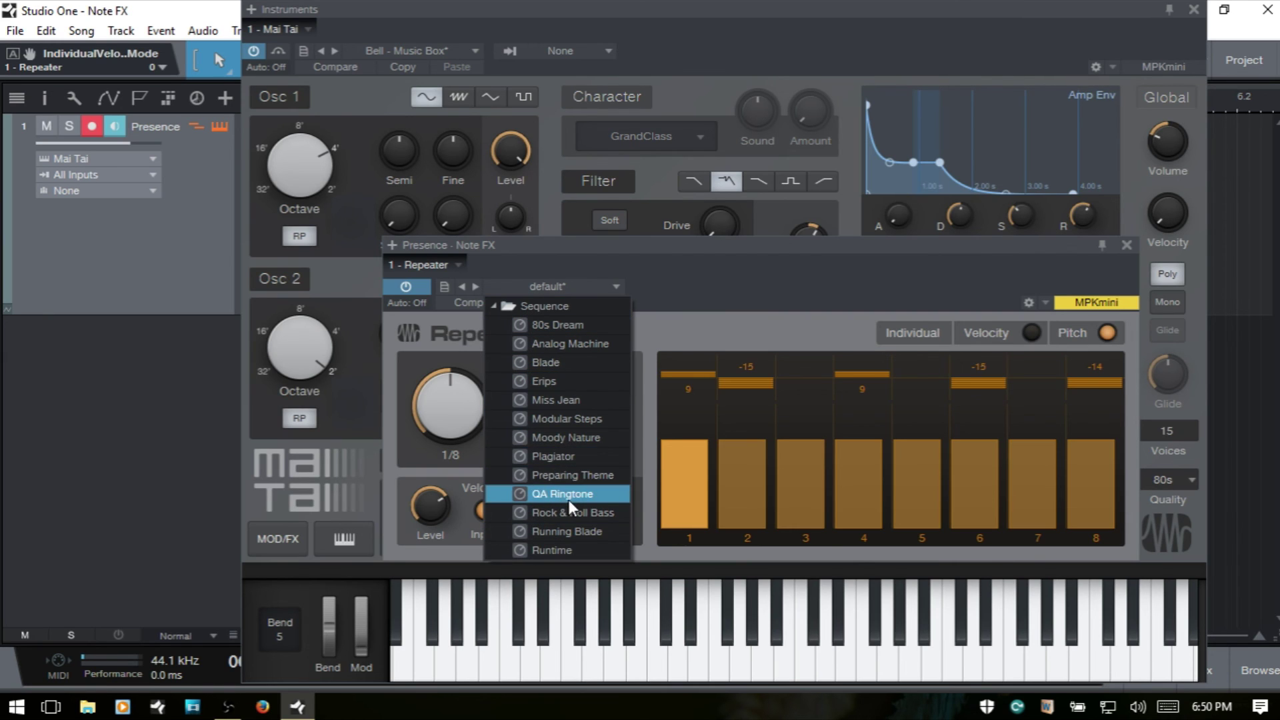
pyautogui.click(560, 463)
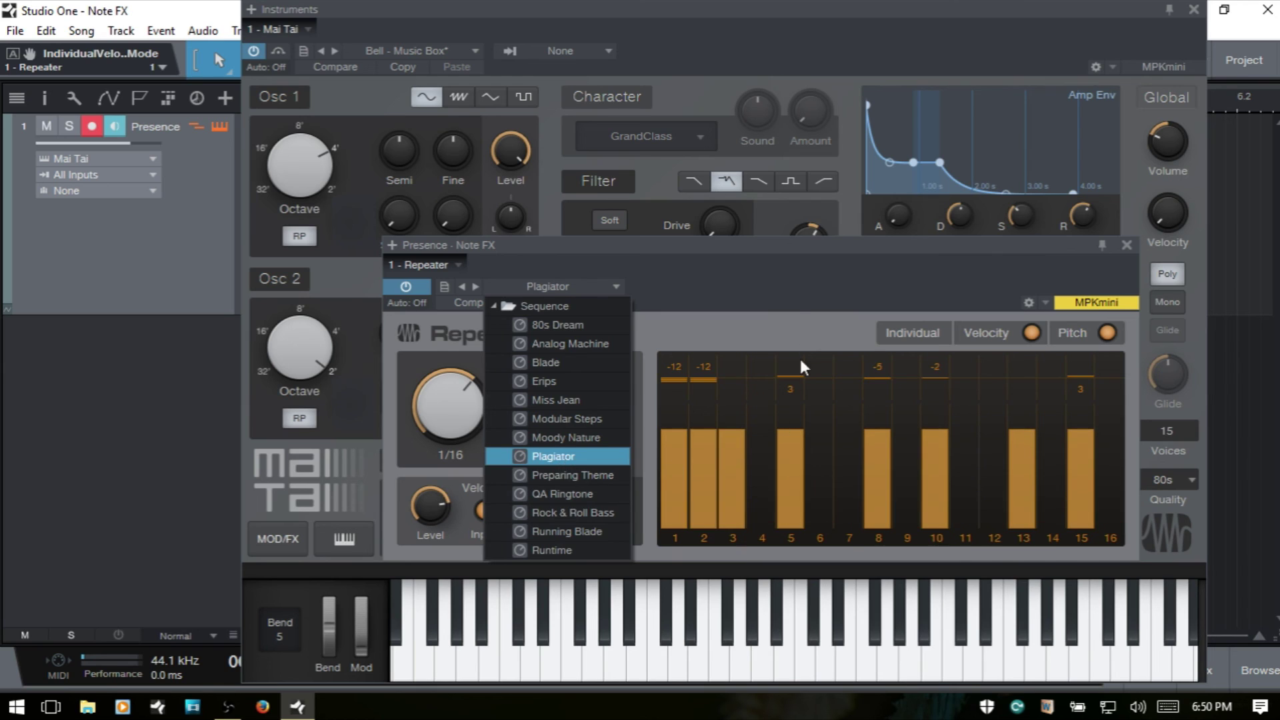
pyautogui.click(791, 283)
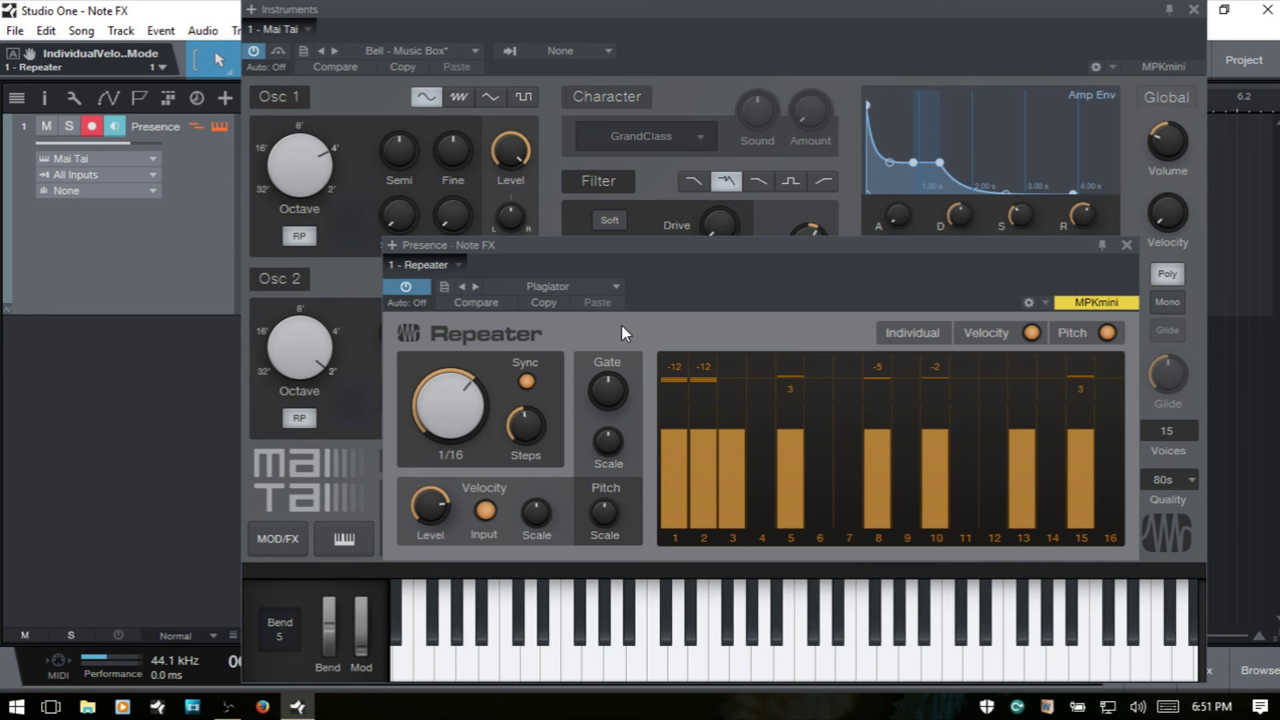
pyautogui.click(614, 285)
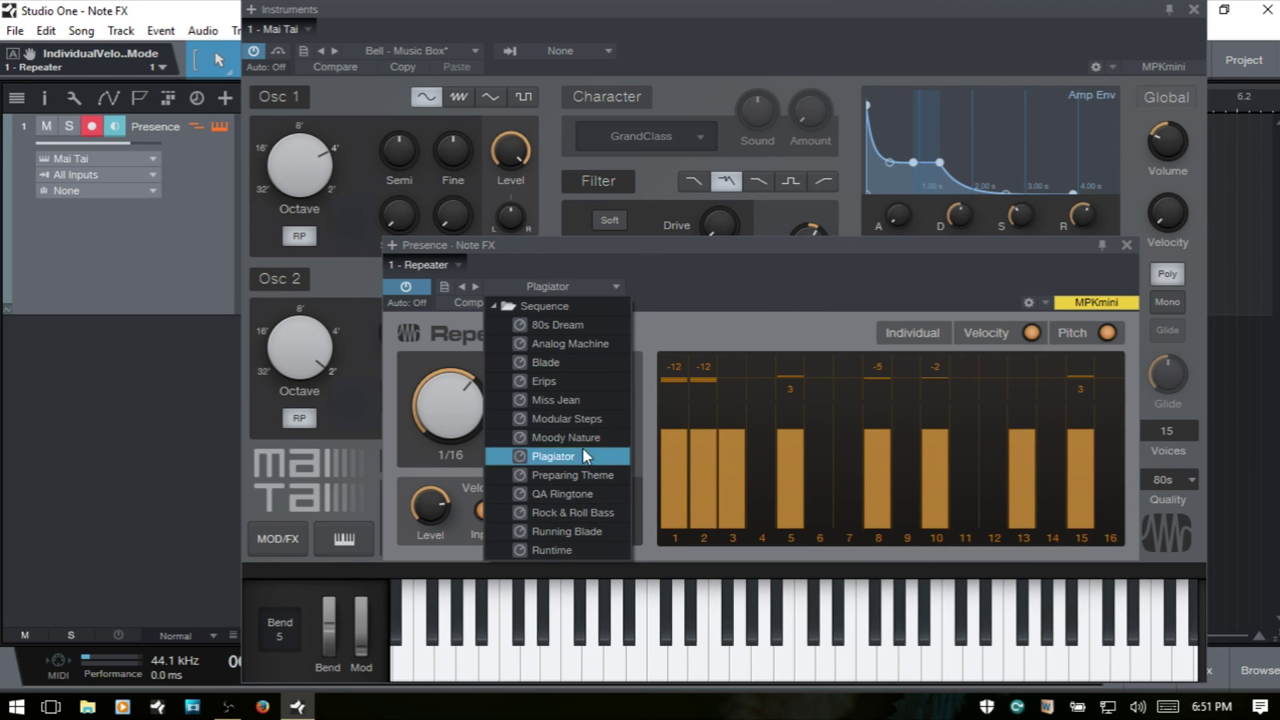
pyautogui.click(578, 388)
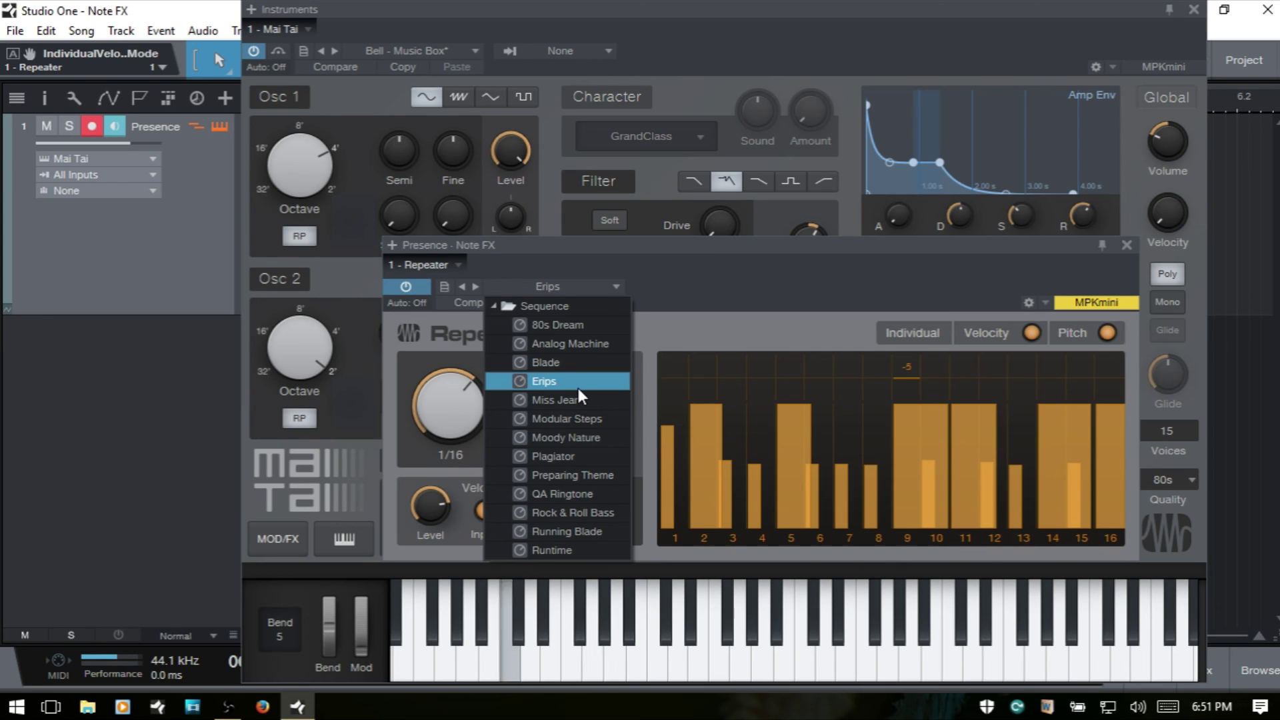
# In the Erips pattern, set step 11's gate to 100% and step 12's gate to 47%.
pyautogui.click(785, 271)
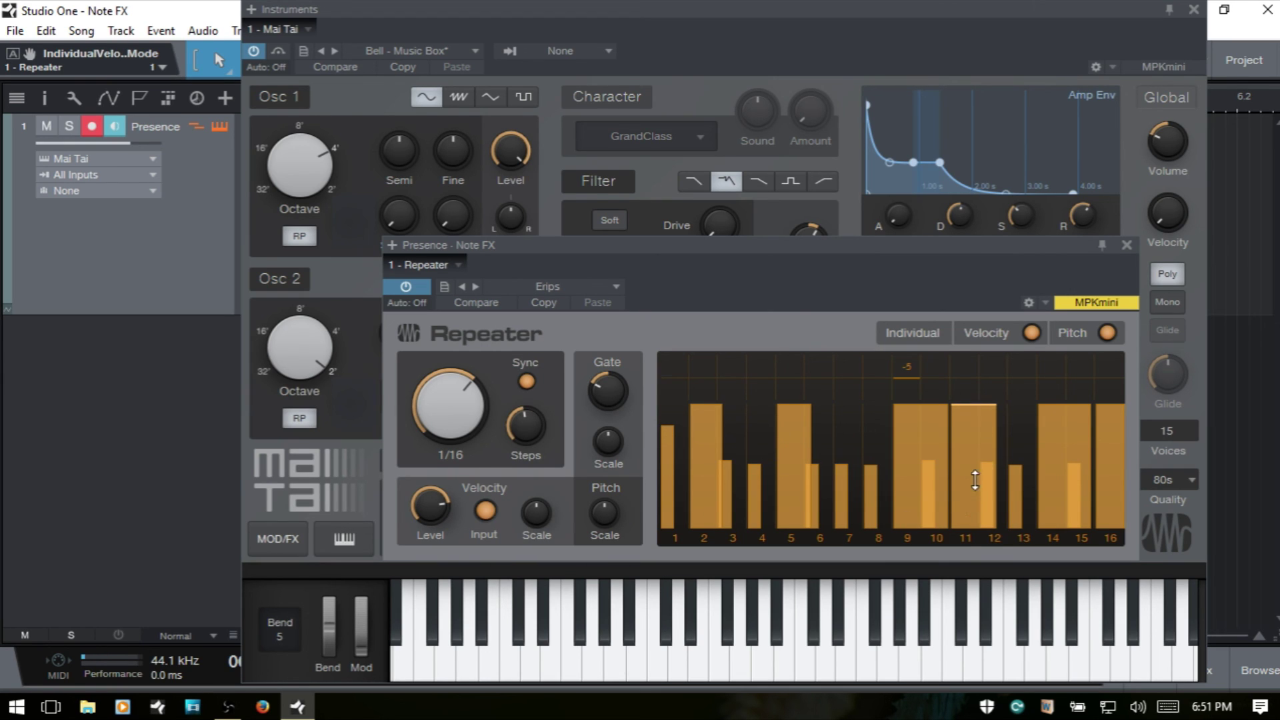
pyautogui.moveTo(999, 425)
pyautogui.mouseDown()
pyautogui.moveTo(972, 427)
pyautogui.moveTo(1007, 427)
pyautogui.mouseUp()
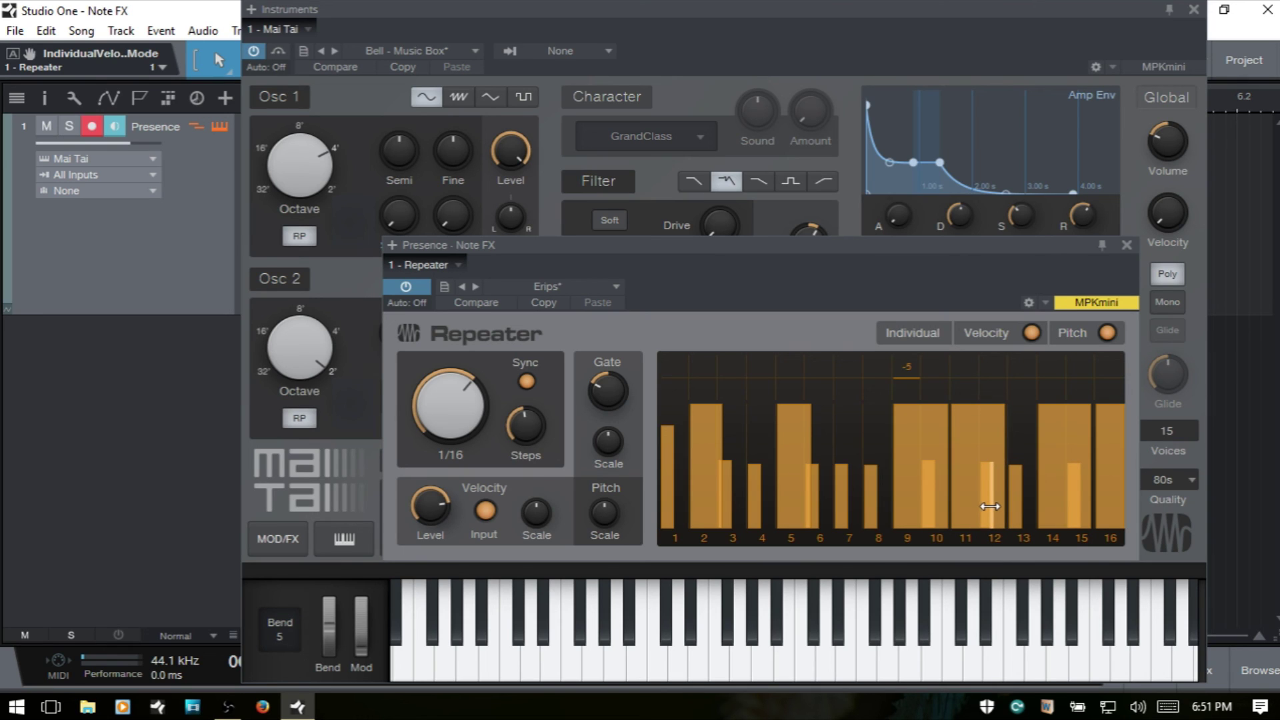
pyautogui.moveTo(991, 507)
pyautogui.mouseDown()
pyautogui.moveTo(989, 459)
pyautogui.moveTo(990, 494)
pyautogui.mouseUp()
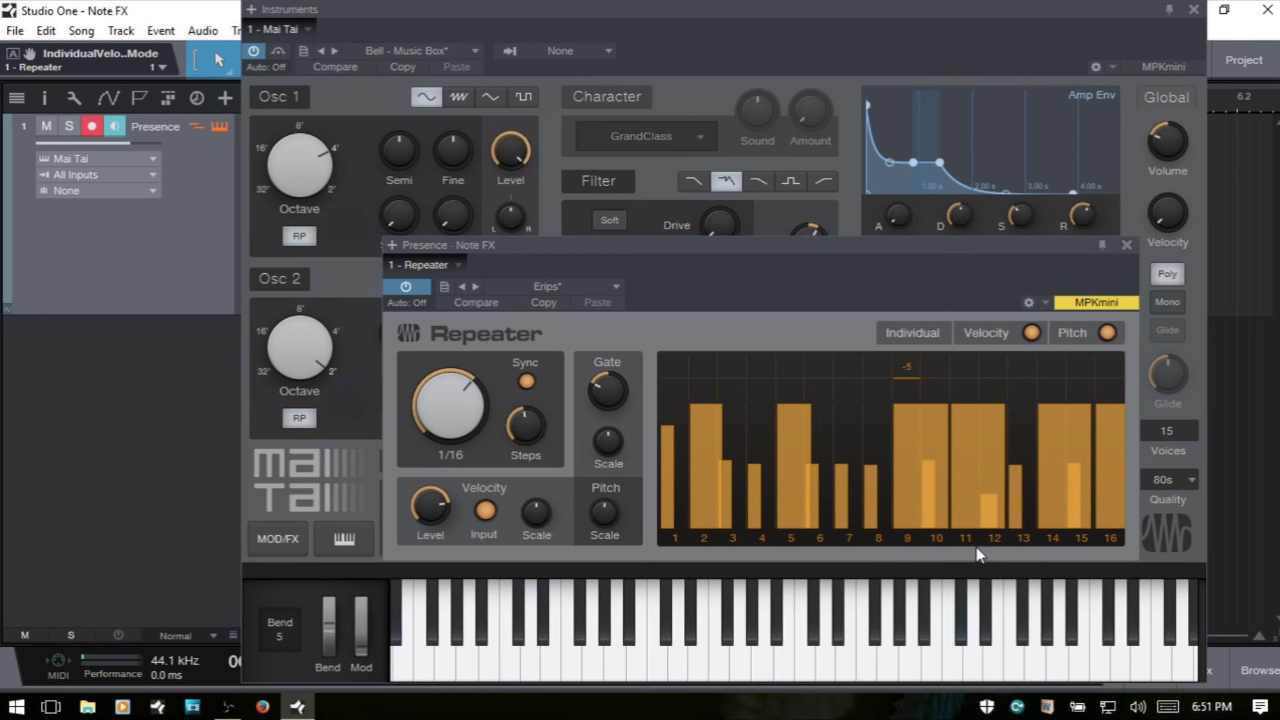